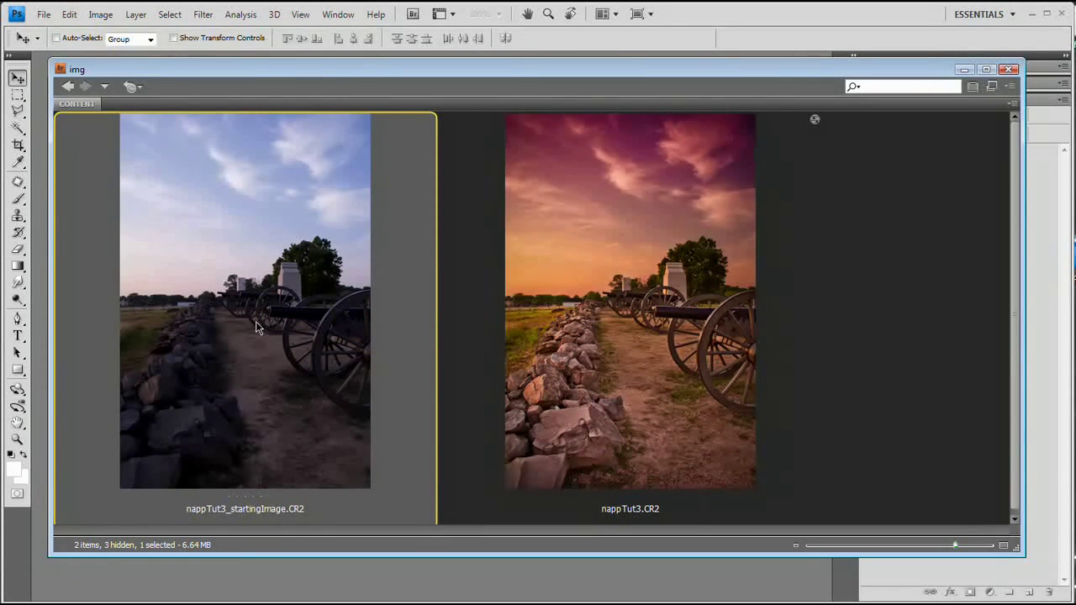
# - Compare the finished sunset version with nappTut3_startingImage.CR2, then open the starting raw photo
pyautogui.click(597, 245)
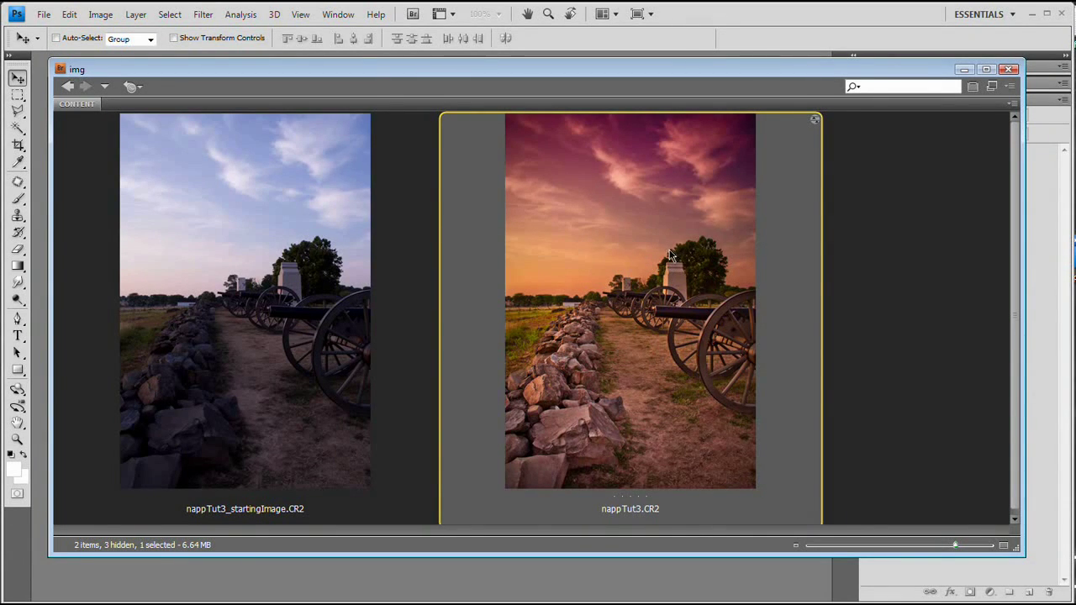
pyautogui.click(328, 263)
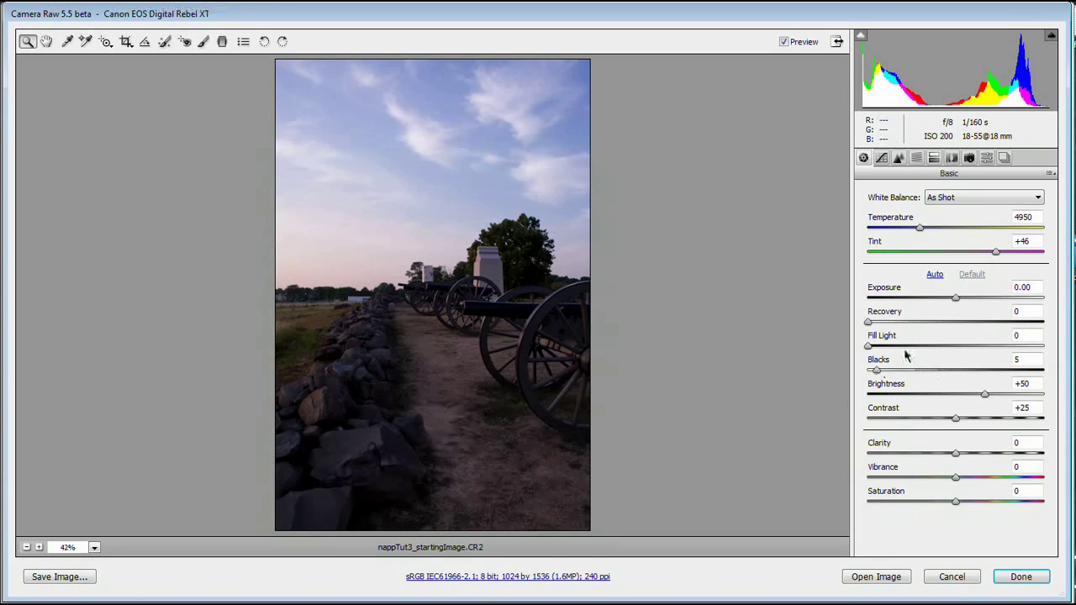
# - Raise Fill Light to 57 and Contrast to +67, and lower Clarity to -13
pyautogui.click(963, 353)
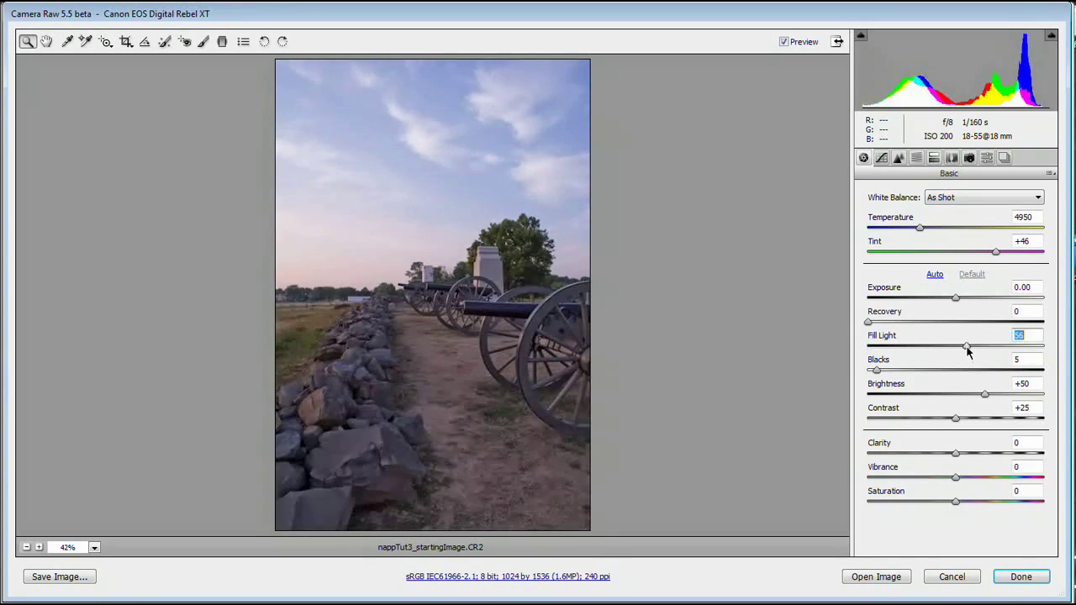
pyautogui.press('Down')
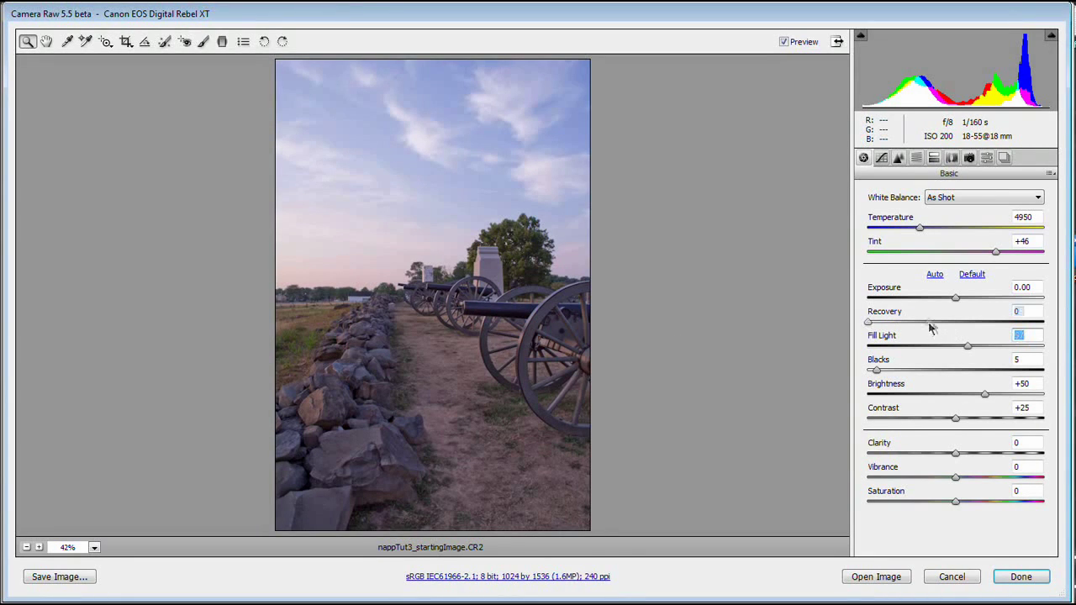
pyautogui.hotkey('shift', 'Tab')
pyautogui.moveTo(968, 420); pyautogui.dragTo(1000, 422)
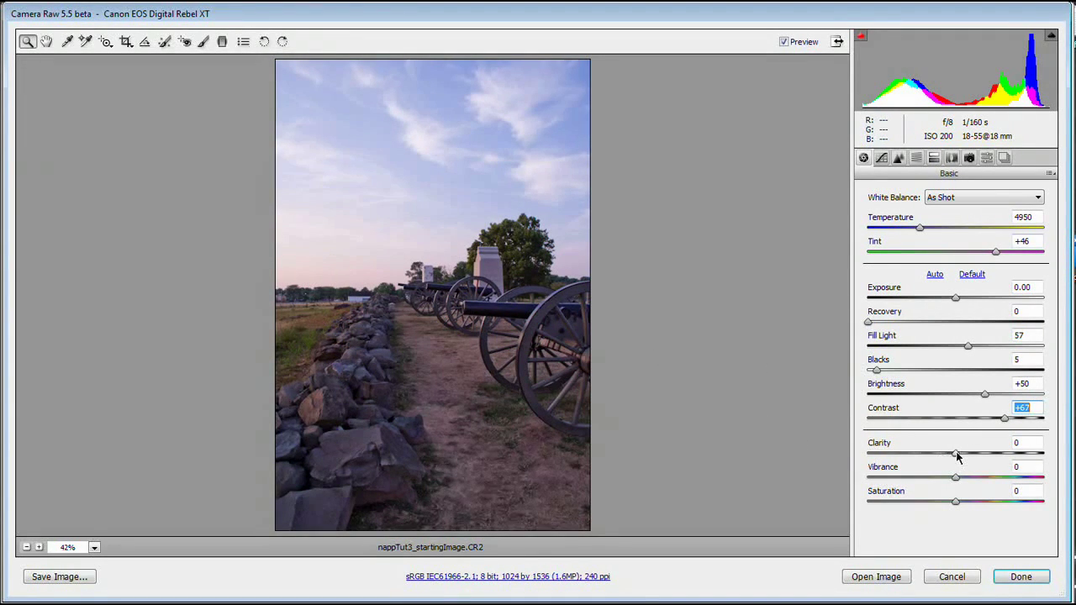
pyautogui.moveTo(955, 454); pyautogui.dragTo(1044, 454)
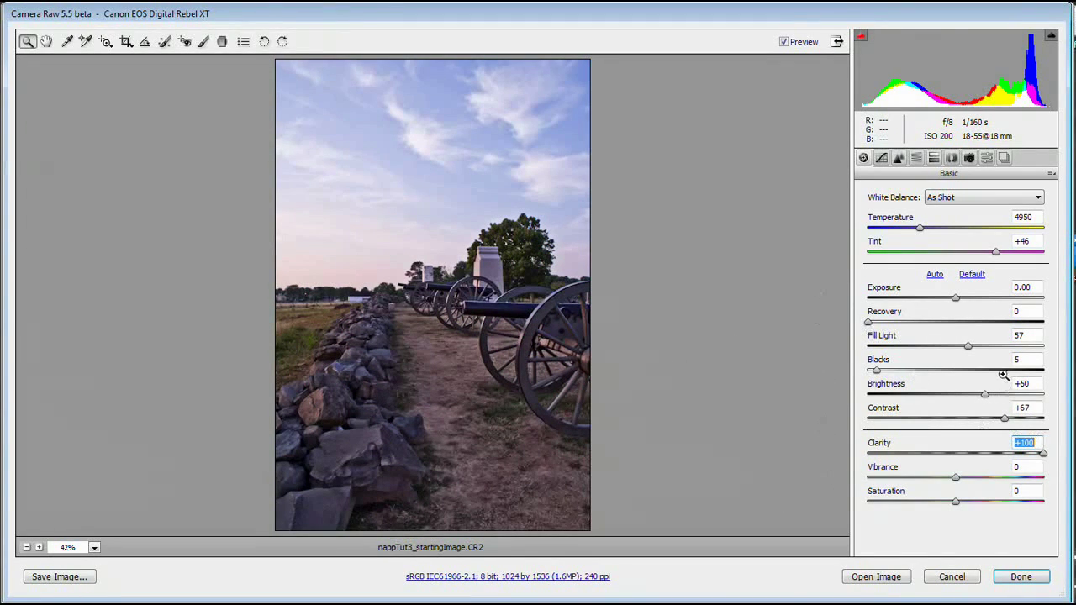
pyautogui.moveTo(1033, 453); pyautogui.dragTo(943, 453)
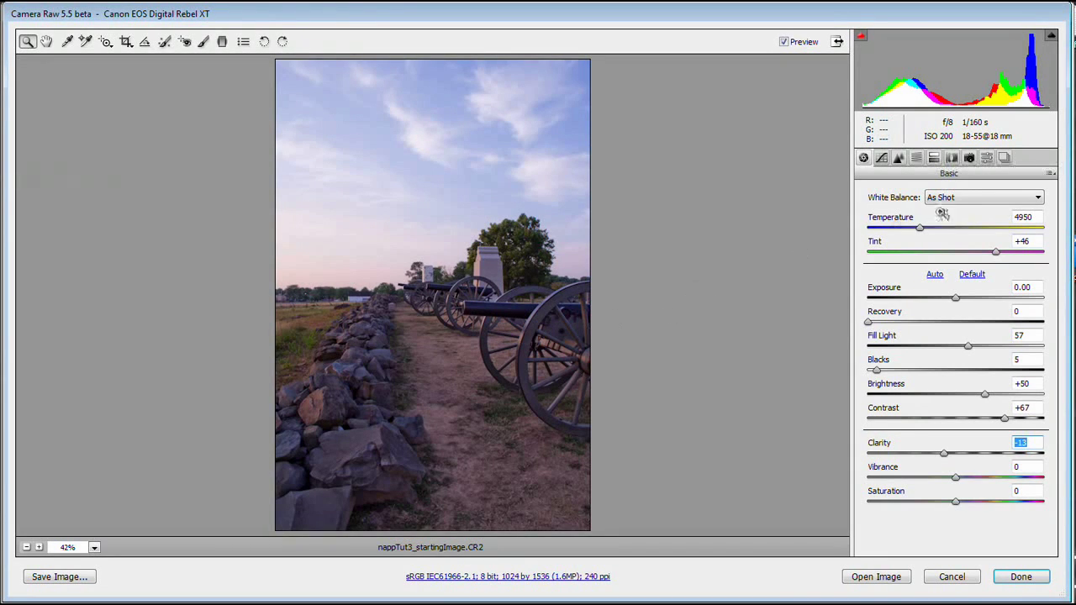
# - Compare the Daylight, Cloudy and Shade white balance presets, settling on Cloudy
pyautogui.click(968, 199)
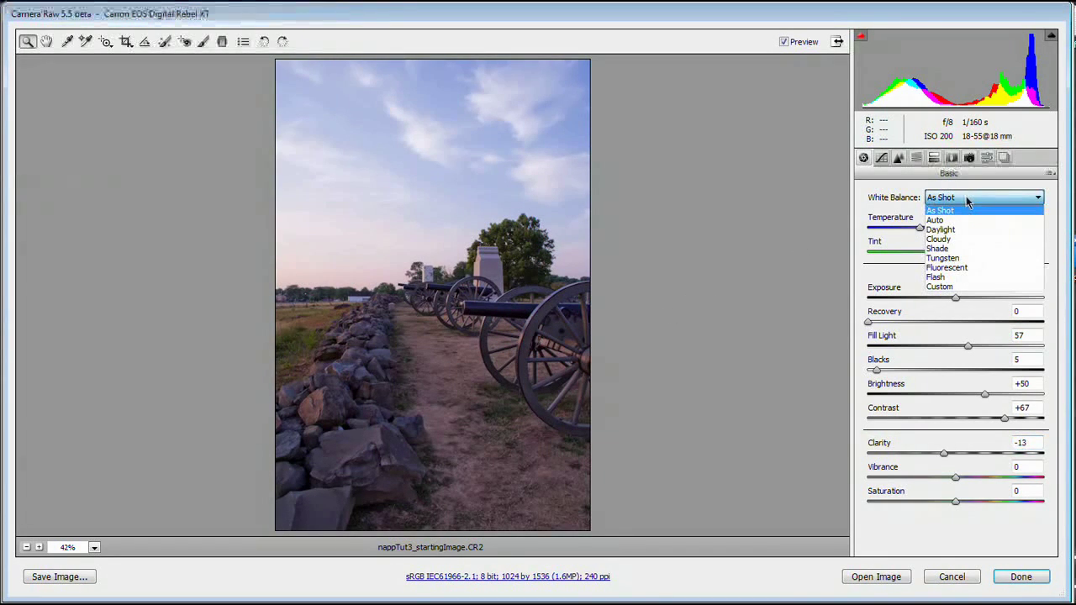
pyautogui.click(949, 231)
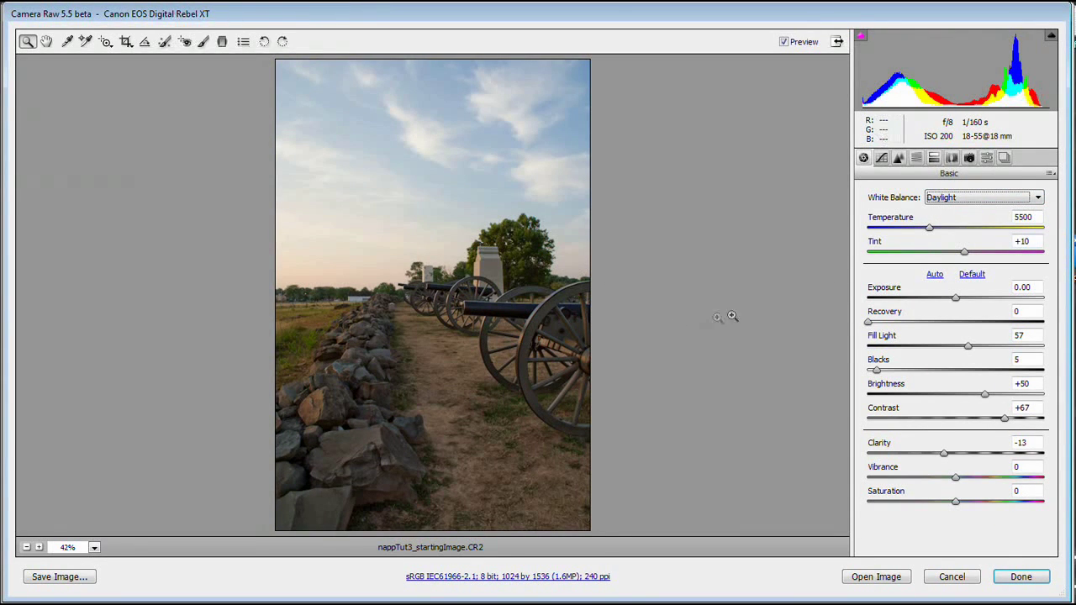
pyautogui.click(949, 198)
pyautogui.click(952, 241)
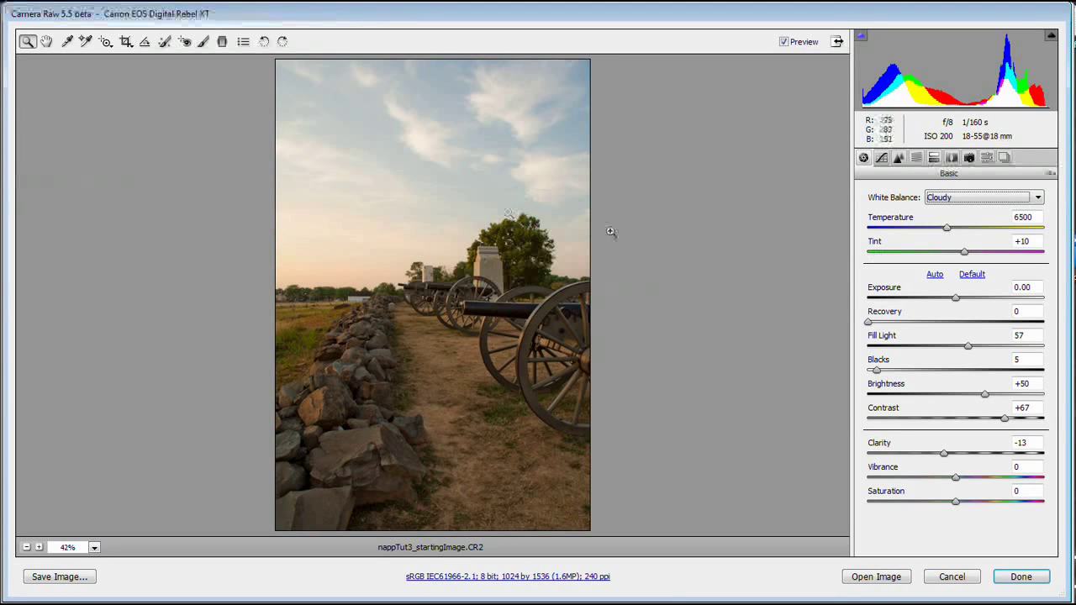
pyautogui.click(950, 198)
pyautogui.click(952, 250)
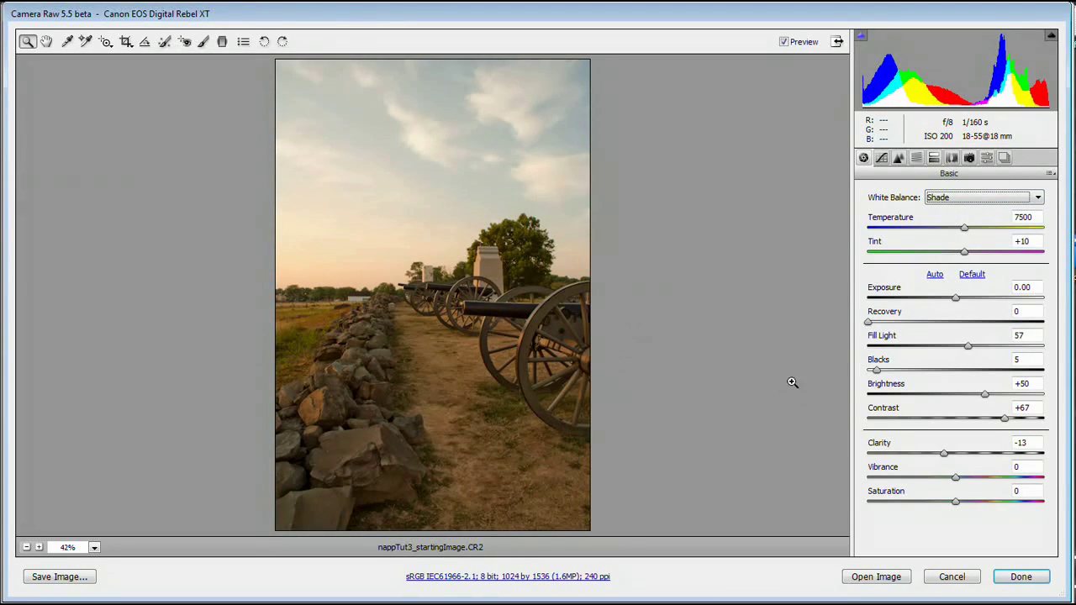
pyautogui.click(943, 201)
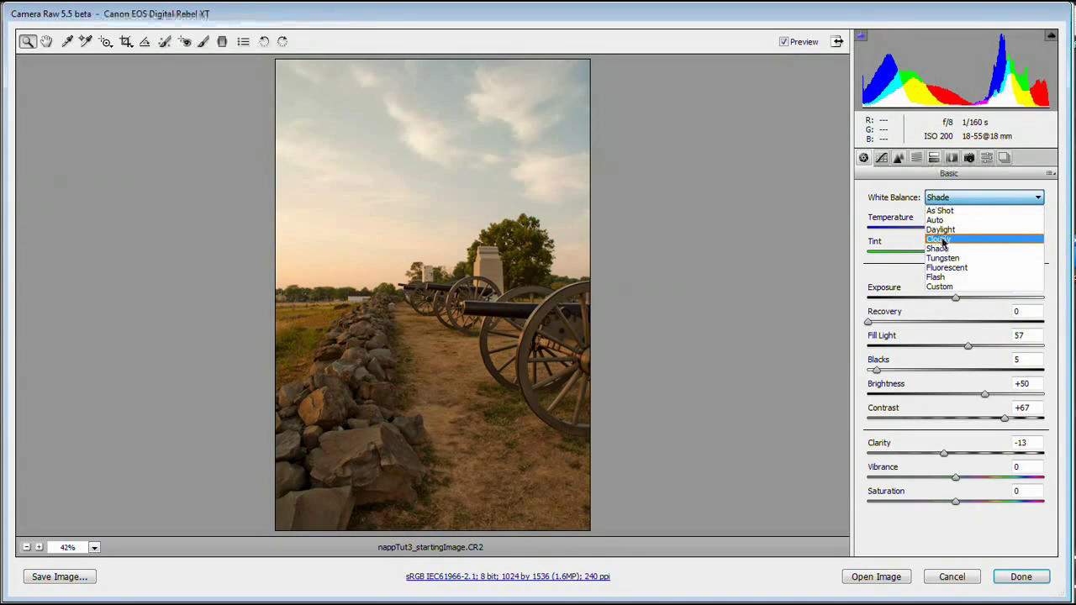
pyautogui.click(939, 239)
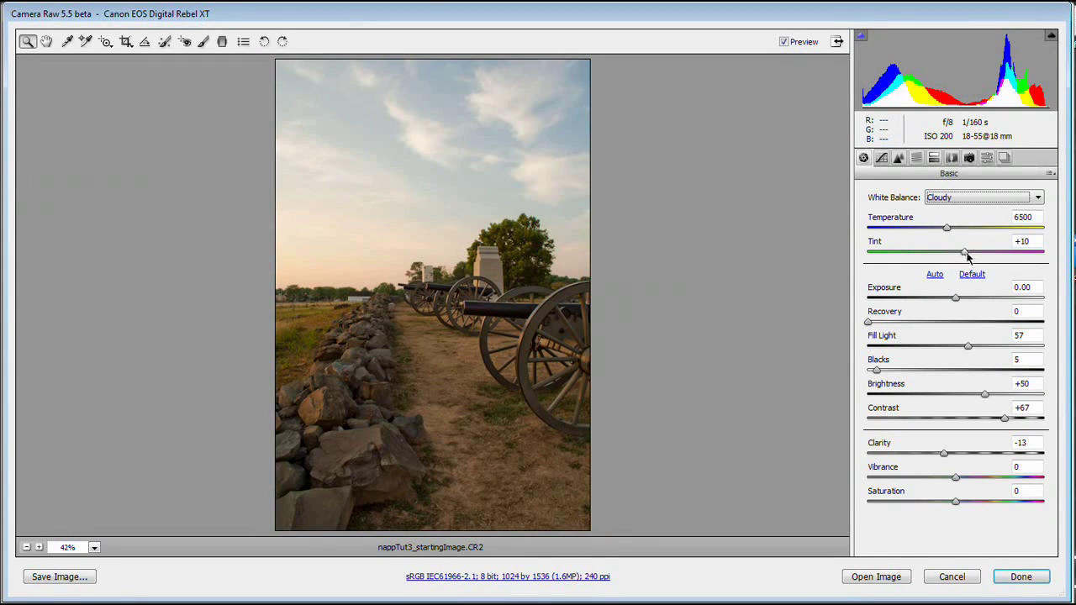
# - Fine-tune white balance to Tint +35 and Temperature 7200
pyautogui.moveTo(964, 252); pyautogui.dragTo(980, 254)
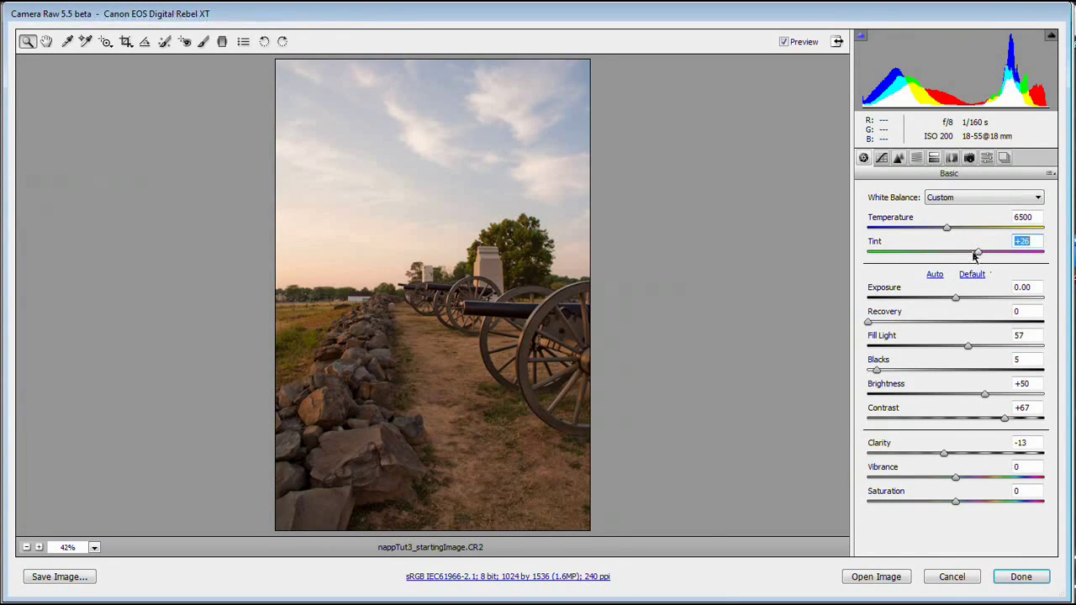
pyautogui.moveTo(950, 230); pyautogui.dragTo(992, 261)
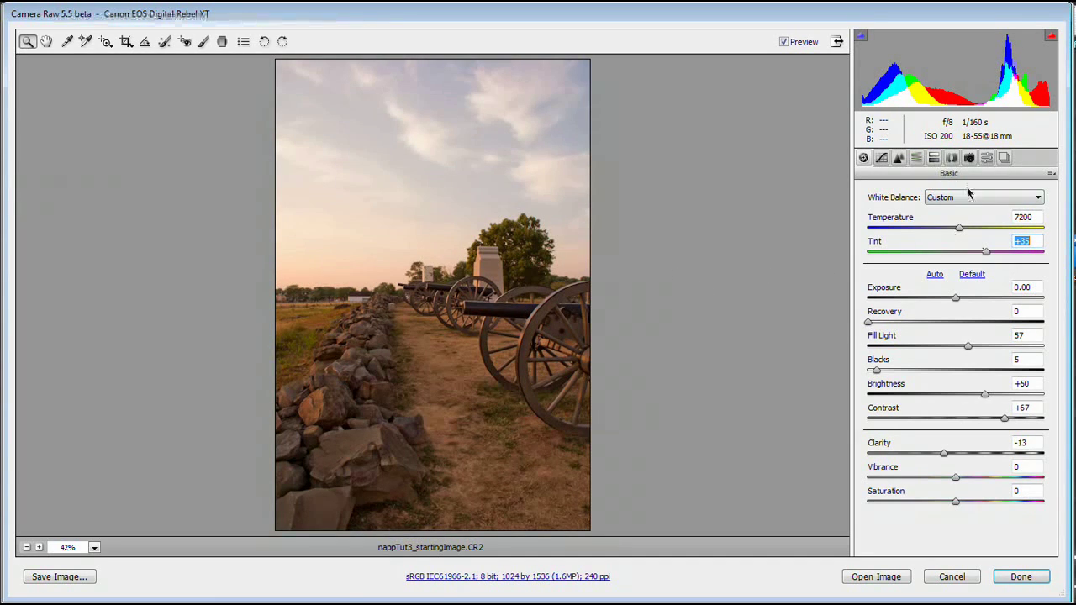
pyautogui.click(203, 44)
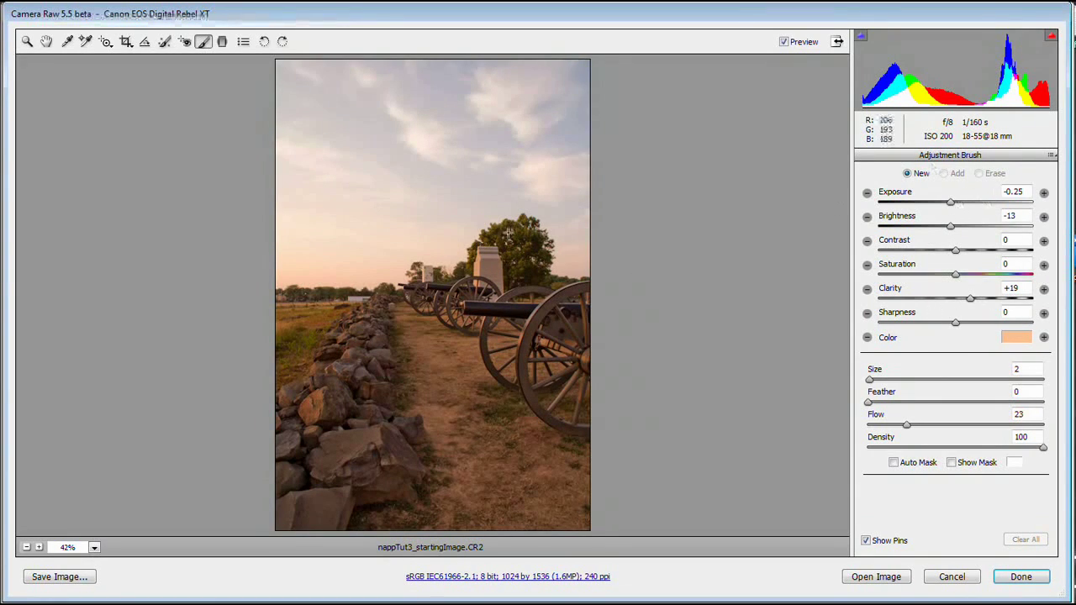
# - Set the Adjustment Brush to Exposure -0.30, Brightness 0, Clarity +30 and Contrast +14
pyautogui.moveTo(951, 203); pyautogui.dragTo(950, 207)
pyautogui.click(955, 229)
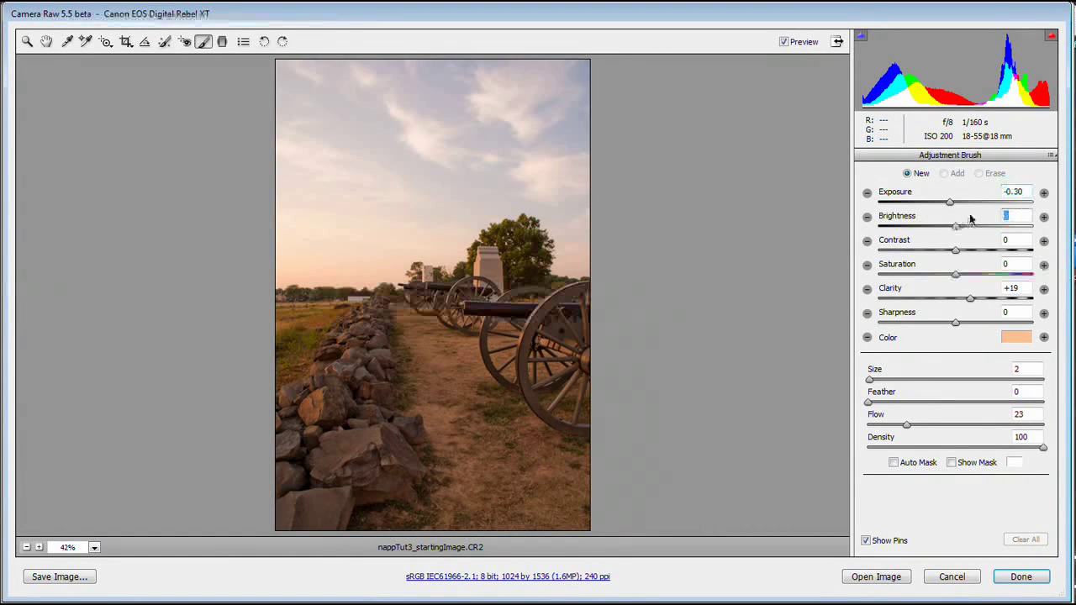
pyautogui.moveTo(971, 300); pyautogui.dragTo(978, 301)
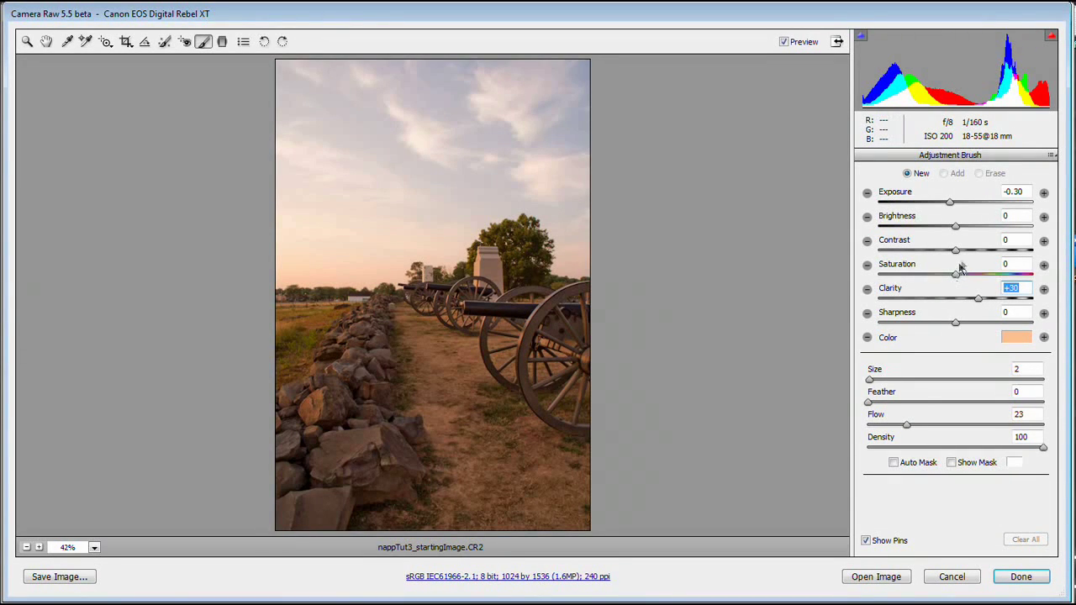
pyautogui.moveTo(955, 250); pyautogui.dragTo(971, 257)
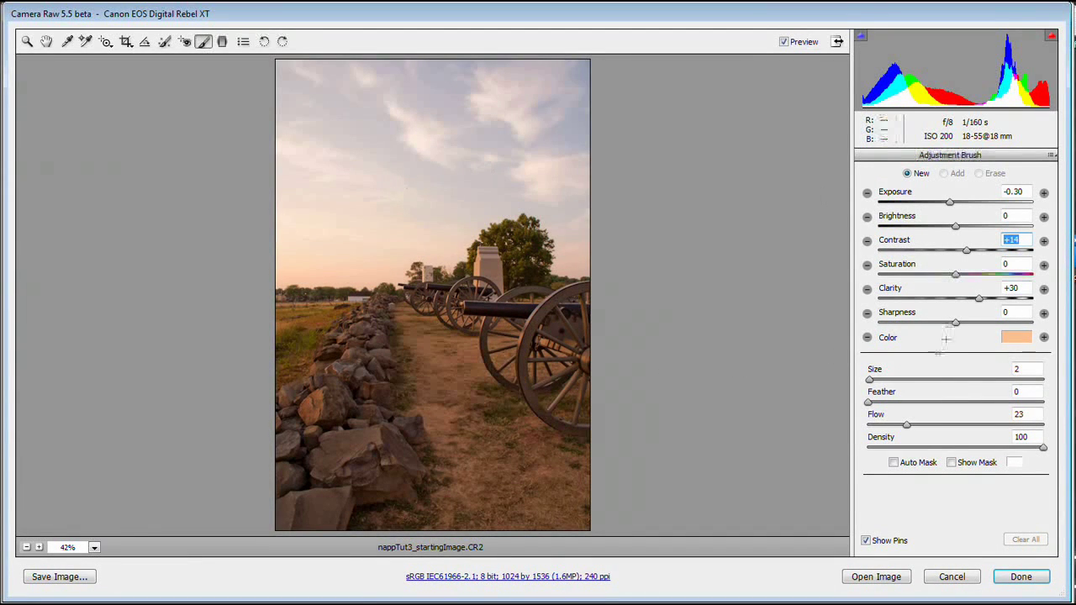
# - Use brush Size 12 and Feather 53 to paint across the top of the sky
pyautogui.moveTo(874, 380)
pyautogui.mouseDown()
pyautogui.moveTo(886, 380)
pyautogui.moveTo(884, 407)
pyautogui.mouseUp()
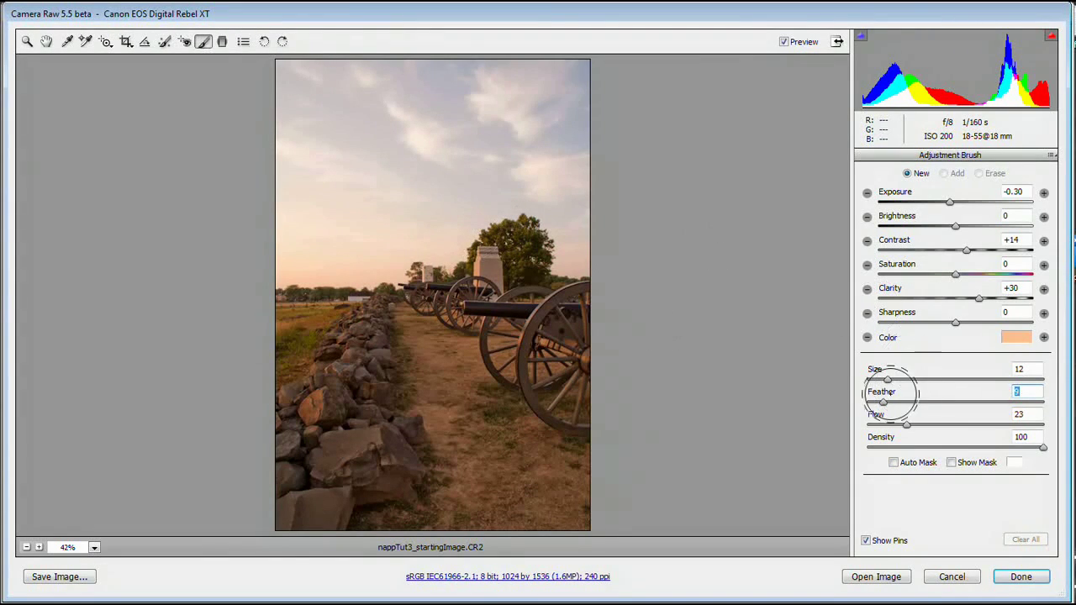
pyautogui.moveTo(883, 402); pyautogui.dragTo(958, 403)
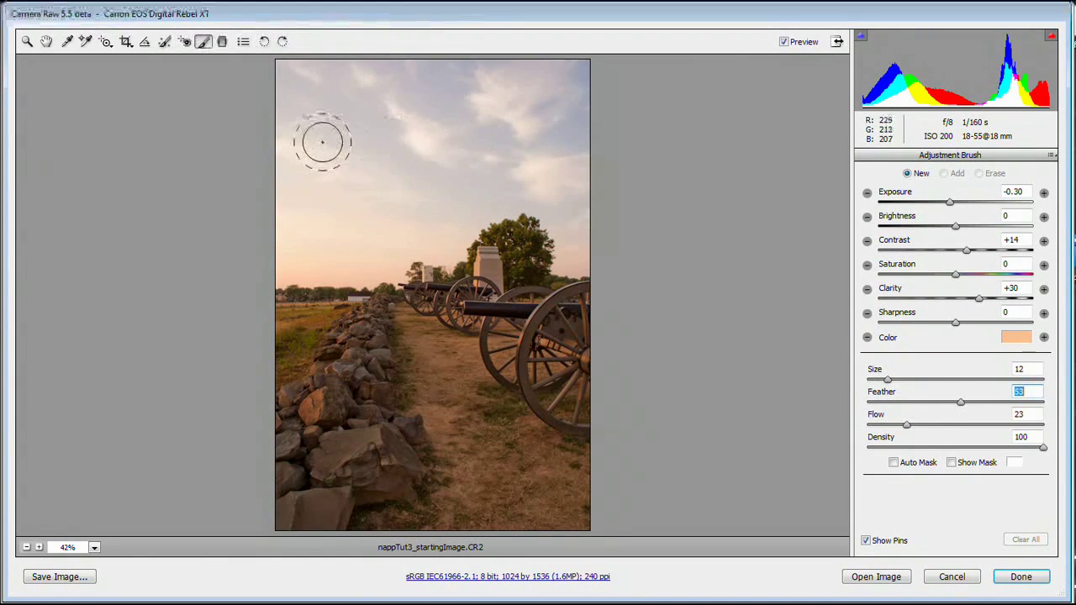
pyautogui.moveTo(302, 92)
pyautogui.mouseDown()
pyautogui.moveTo(303, 48)
pyautogui.moveTo(361, 115)
pyautogui.moveTo(476, 95)
pyautogui.moveTo(542, 53)
pyautogui.moveTo(571, 94)
pyautogui.mouseUp()
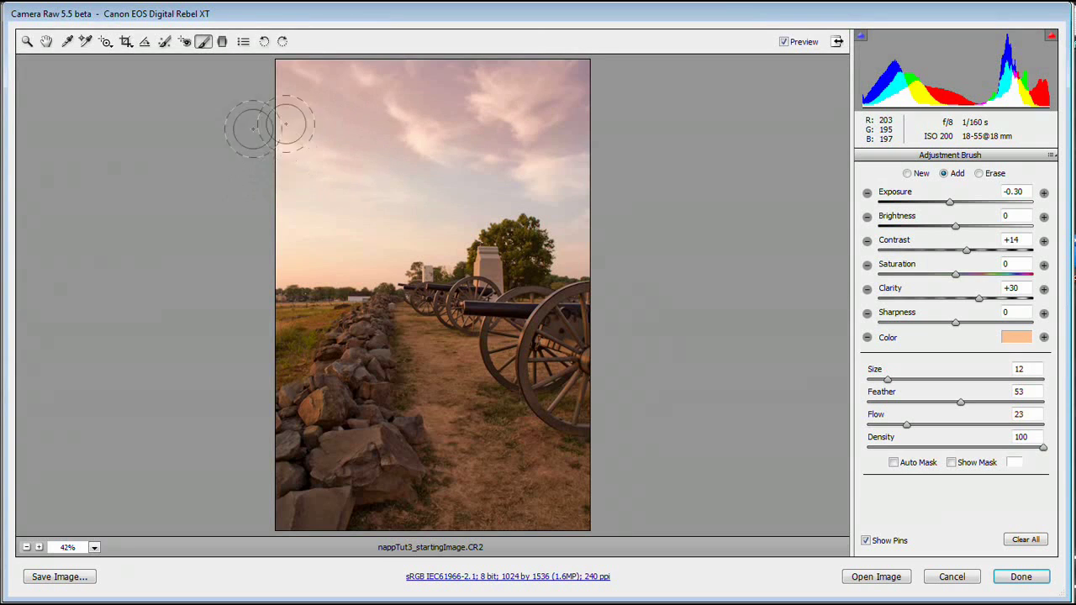
# - Change the sky brush tint to a deeper orange (Hue 29, Saturation 49)
pyautogui.click(1014, 337)
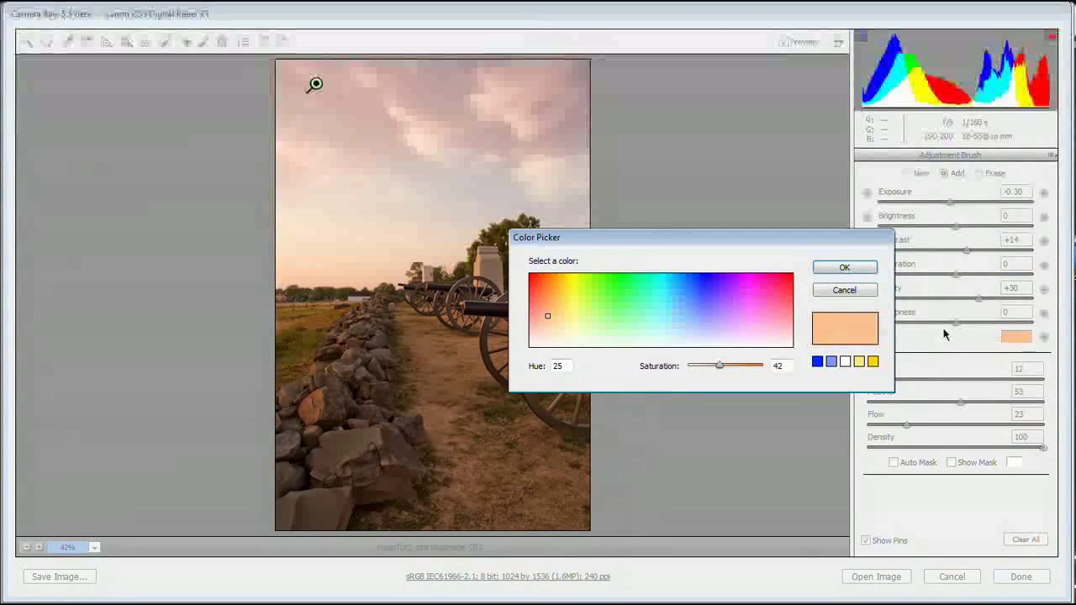
pyautogui.click(551, 305)
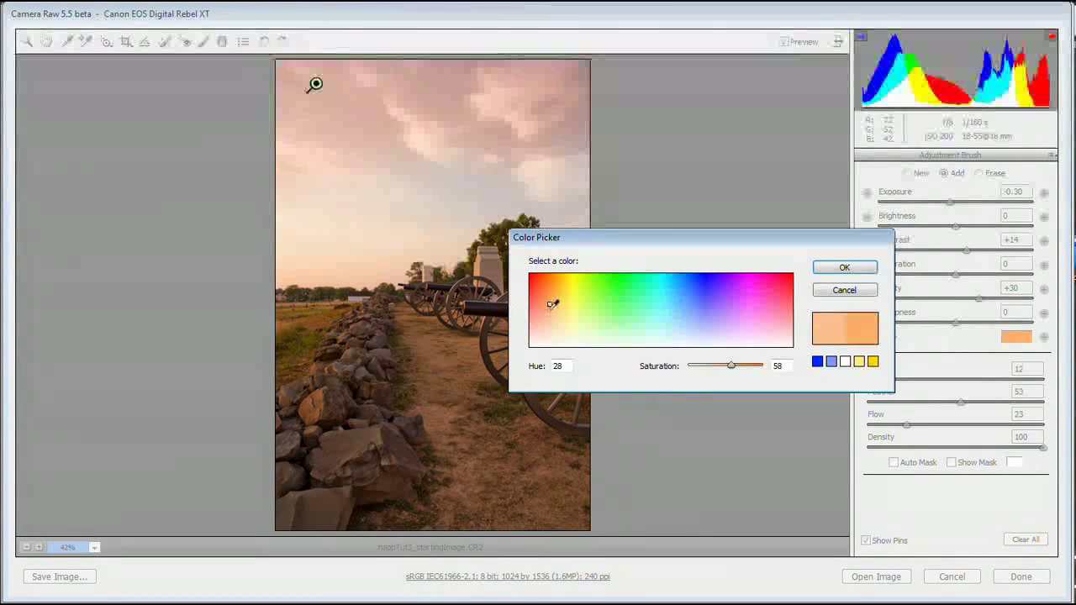
pyautogui.click(550, 310)
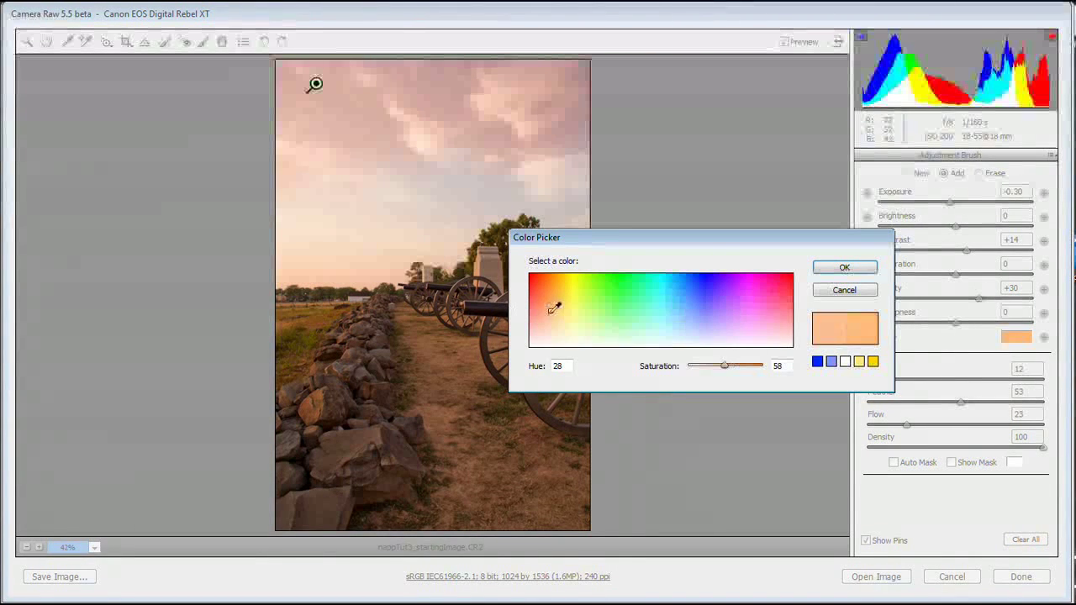
pyautogui.click(839, 268)
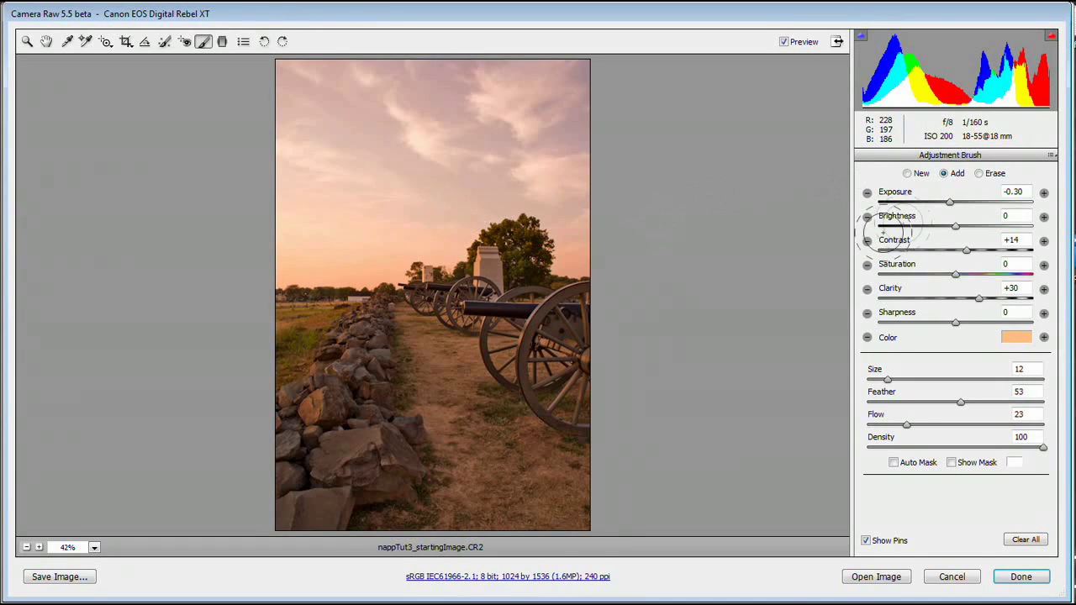
# - Lower the painted sky adjustment's Brightness to -13
pyautogui.click(953, 228)
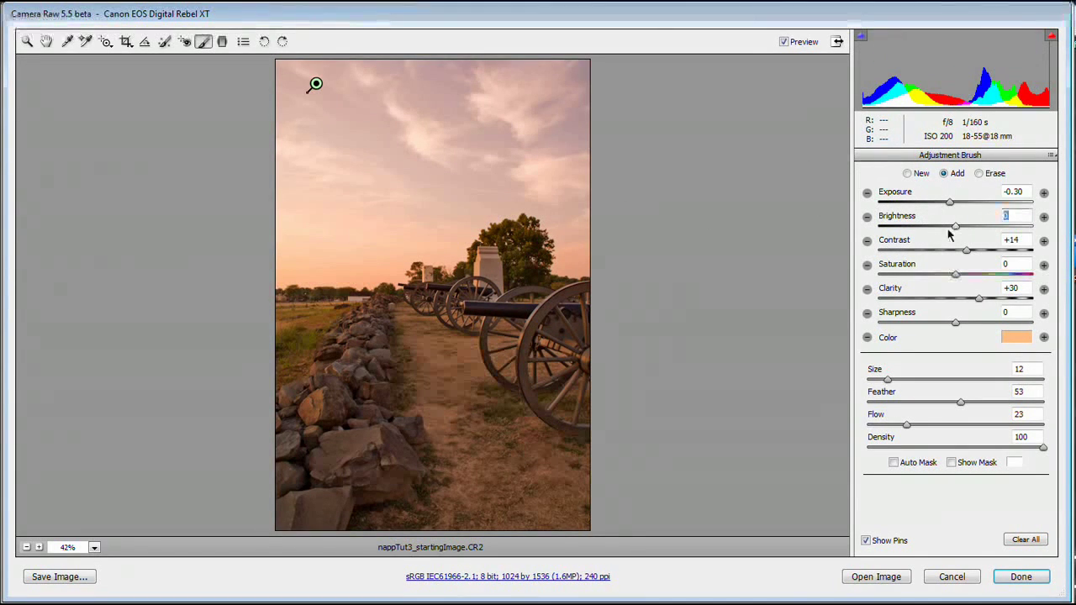
pyautogui.moveTo(953, 232); pyautogui.dragTo(949, 232)
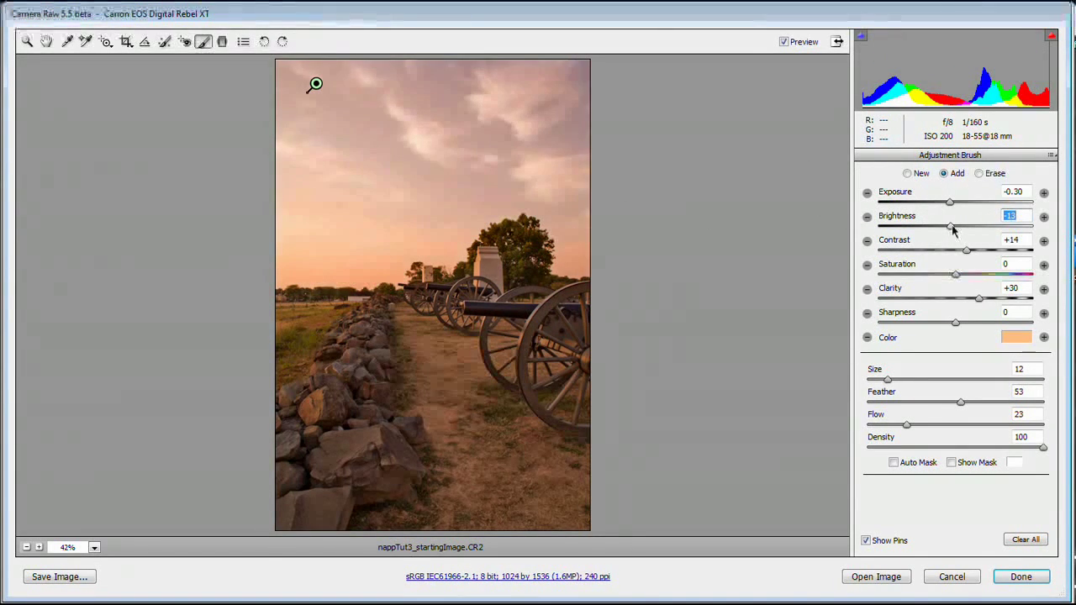
pyautogui.press('Down')
pyautogui.press('Down')
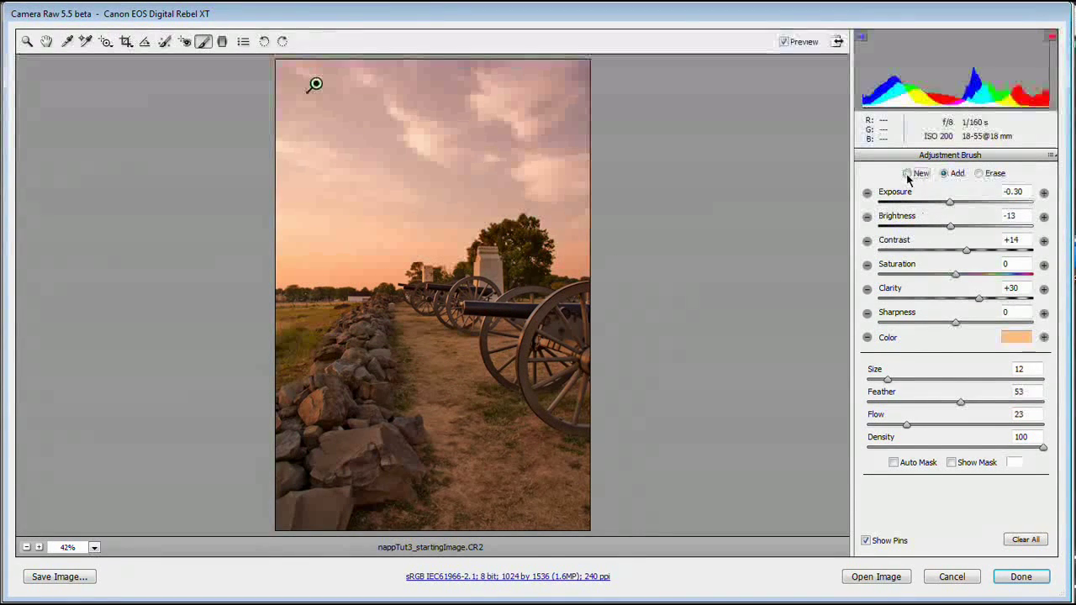
# - Desaturate the brush tint to Saturation 0
pyautogui.click(1015, 337)
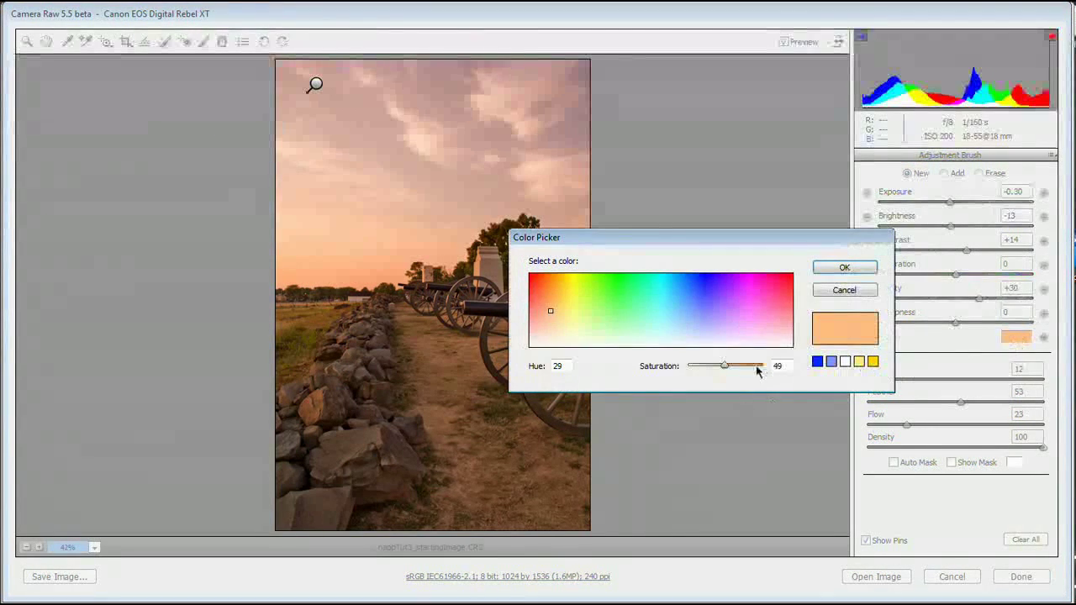
pyautogui.moveTo(762, 365); pyautogui.dragTo(685, 376)
pyautogui.click(848, 269)
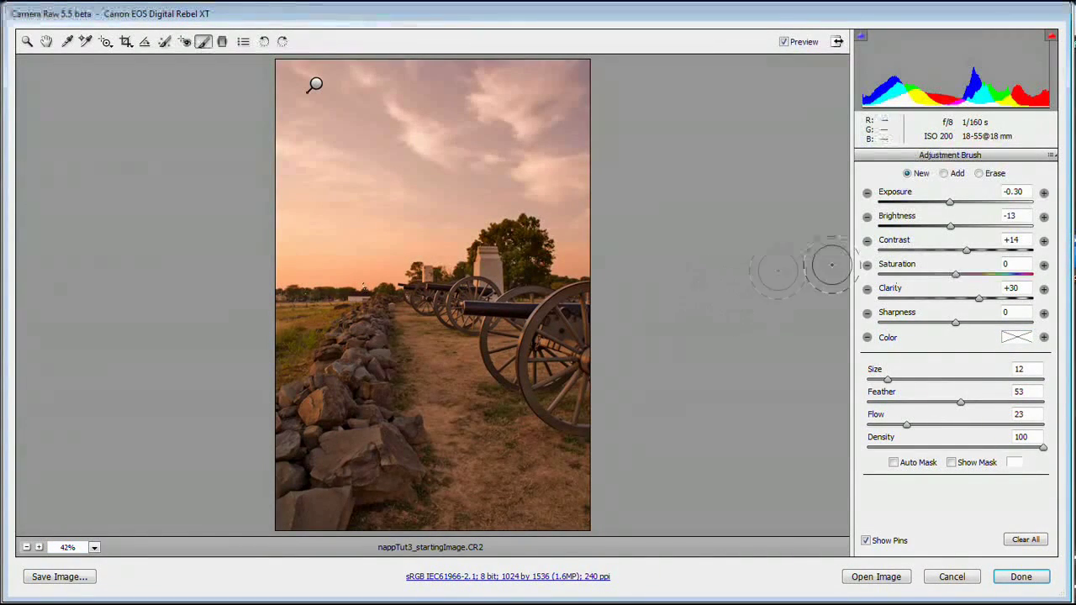
# - Give the brush Clarity +51, Brightness +13 and zero Exposure, then paint the left stone wall
pyautogui.moveTo(981, 305); pyautogui.dragTo(996, 300)
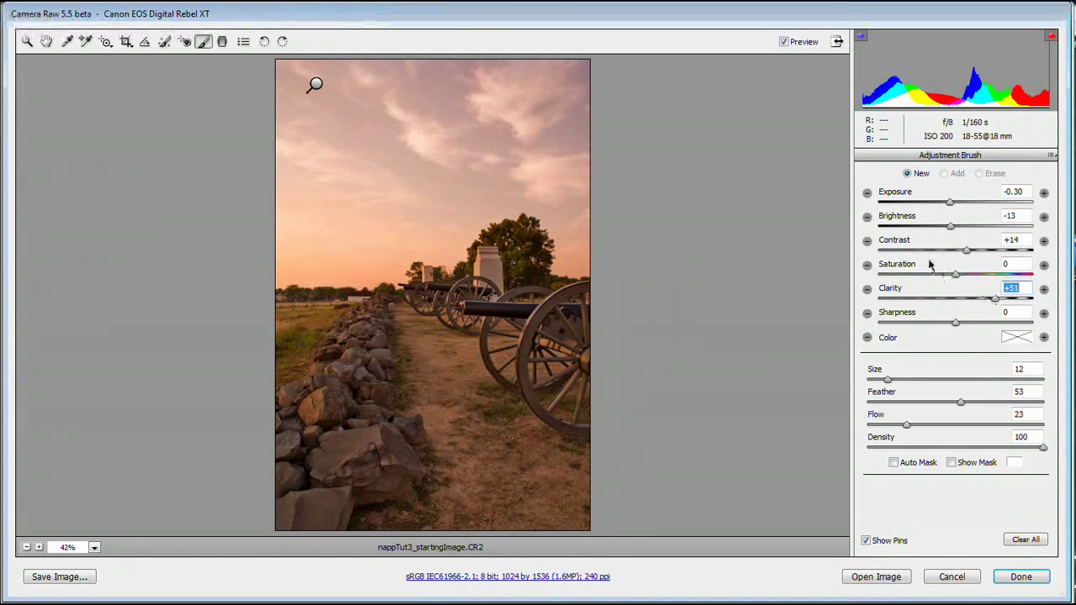
pyautogui.click(969, 251)
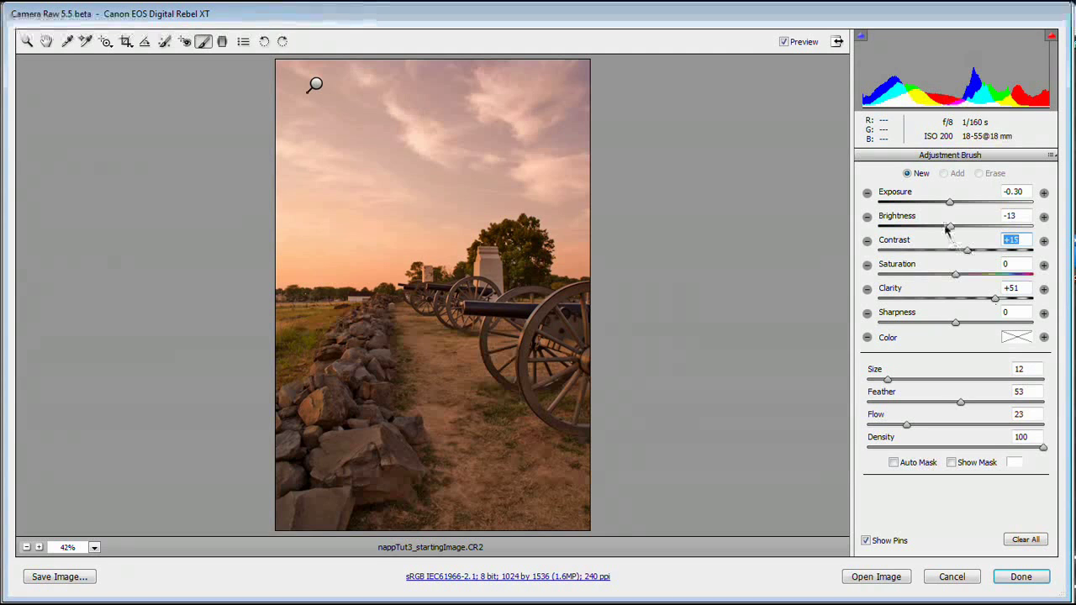
pyautogui.moveTo(951, 227); pyautogui.dragTo(963, 226)
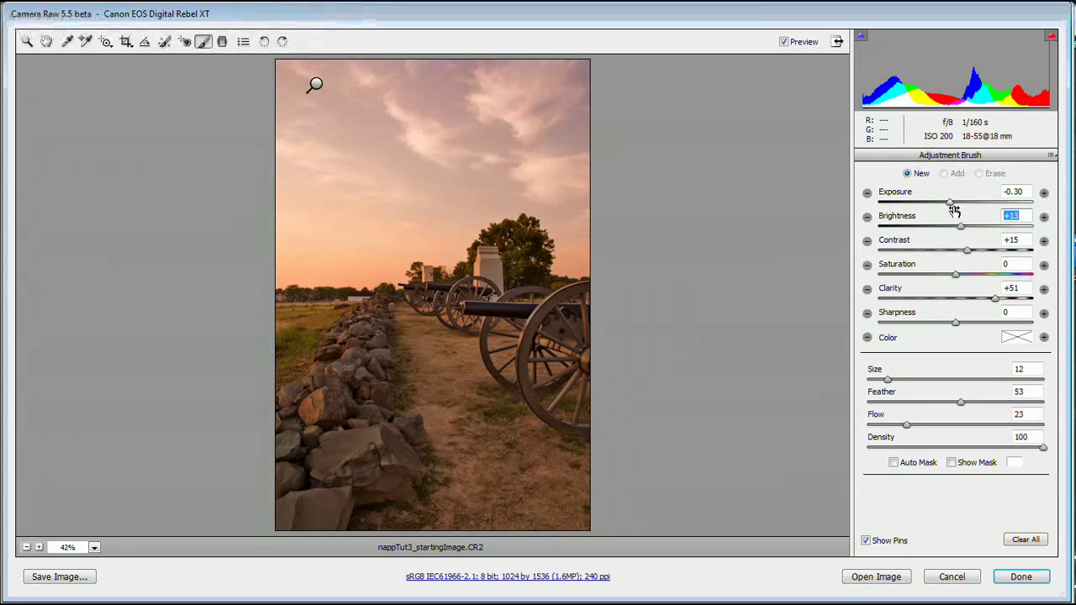
pyautogui.doubleClick(951, 203)
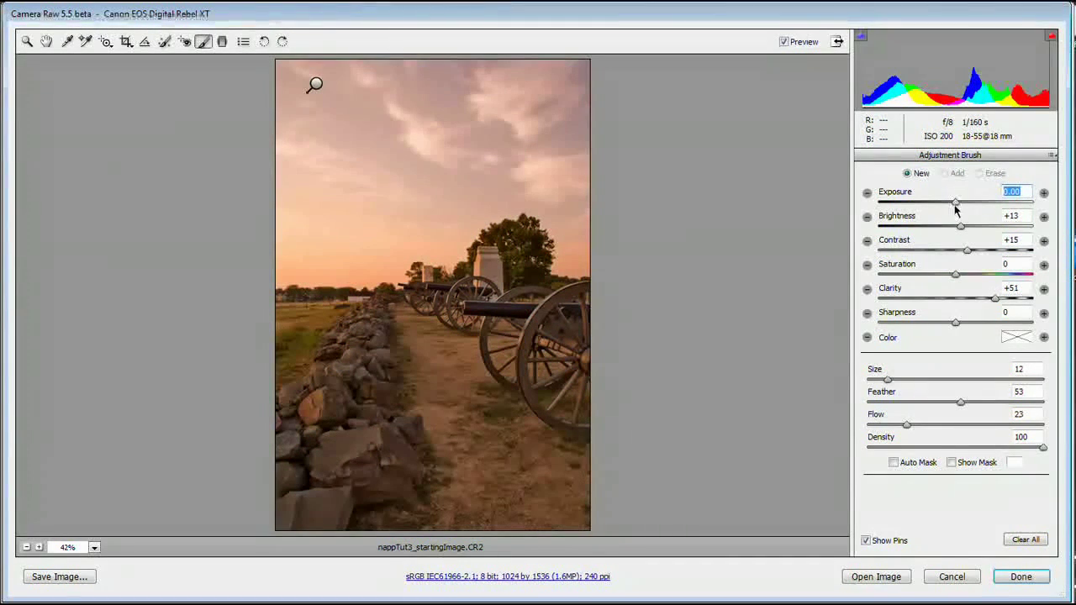
pyautogui.moveTo(963, 228); pyautogui.dragTo(965, 229)
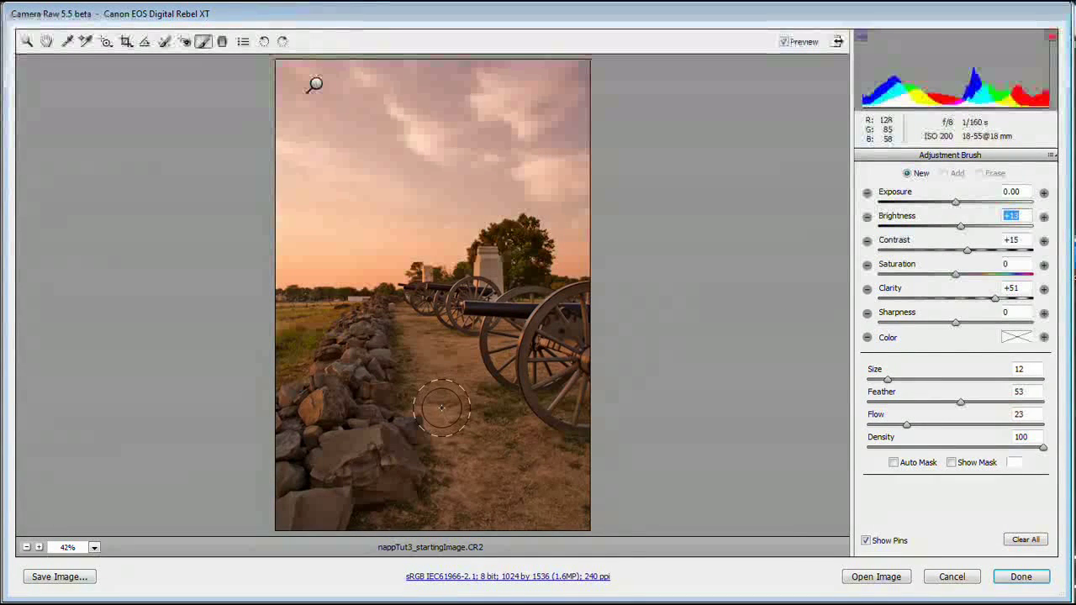
pyautogui.moveTo(290, 383)
pyautogui.mouseDown()
pyautogui.moveTo(335, 356)
pyautogui.moveTo(271, 347)
pyautogui.moveTo(277, 326)
pyautogui.moveTo(376, 330)
pyautogui.moveTo(402, 305)
pyautogui.moveTo(459, 318)
pyautogui.moveTo(503, 284)
pyautogui.moveTo(513, 237)
pyautogui.moveTo(518, 410)
pyautogui.moveTo(551, 417)
pyautogui.moveTo(562, 455)
pyautogui.moveTo(591, 488)
pyautogui.moveTo(568, 454)
pyautogui.moveTo(443, 502)
pyautogui.moveTo(479, 475)
pyautogui.moveTo(343, 521)
pyautogui.moveTo(282, 528)
pyautogui.moveTo(360, 467)
pyautogui.moveTo(356, 431)
pyautogui.moveTo(389, 332)
pyautogui.moveTo(423, 338)
pyautogui.moveTo(414, 314)
pyautogui.moveTo(421, 380)
pyautogui.moveTo(456, 396)
pyautogui.moveTo(584, 380)
pyautogui.moveTo(597, 394)
pyautogui.moveTo(483, 350)
pyautogui.moveTo(363, 388)
pyautogui.moveTo(562, 500)
pyautogui.moveTo(602, 429)
pyautogui.moveTo(416, 380)
pyautogui.moveTo(299, 333)
pyautogui.moveTo(305, 375)
pyautogui.mouseUp()
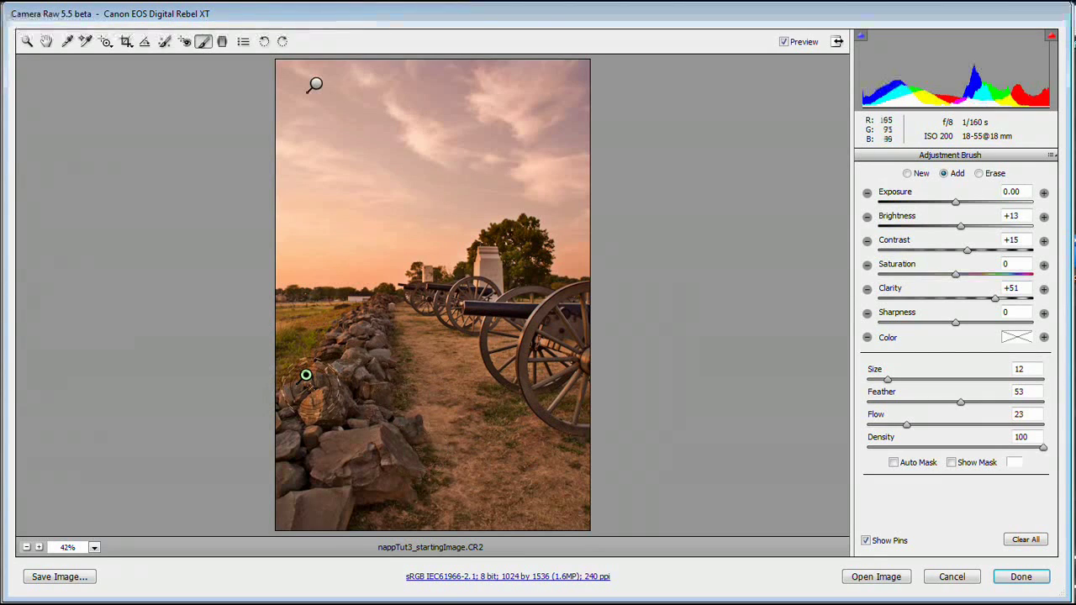
pyautogui.moveTo(305, 377)
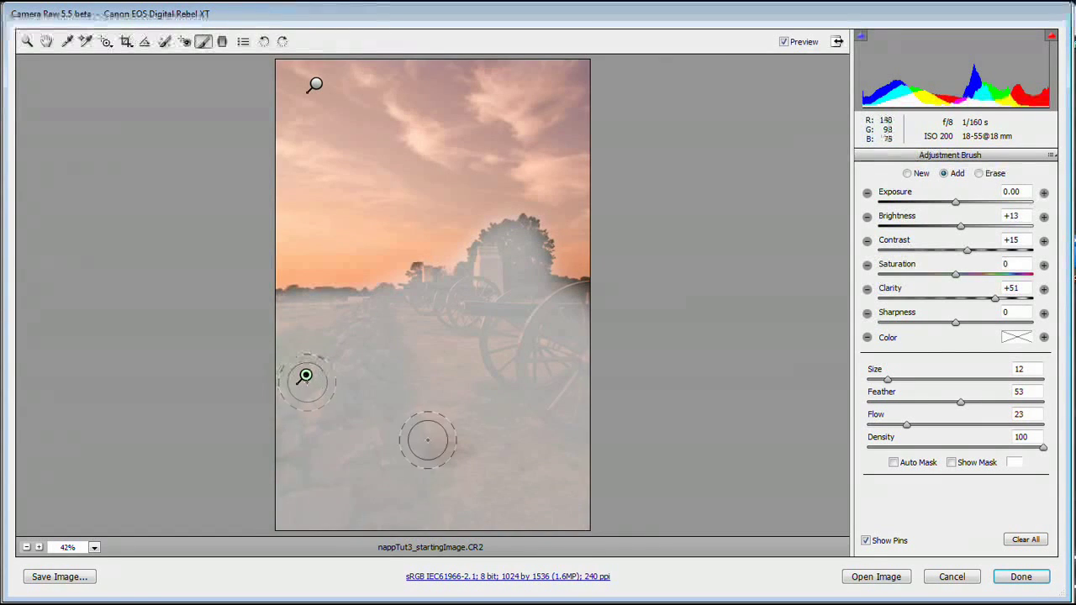
# - Tint the stone-wall brush adjustment a soft pink
pyautogui.click(1016, 337)
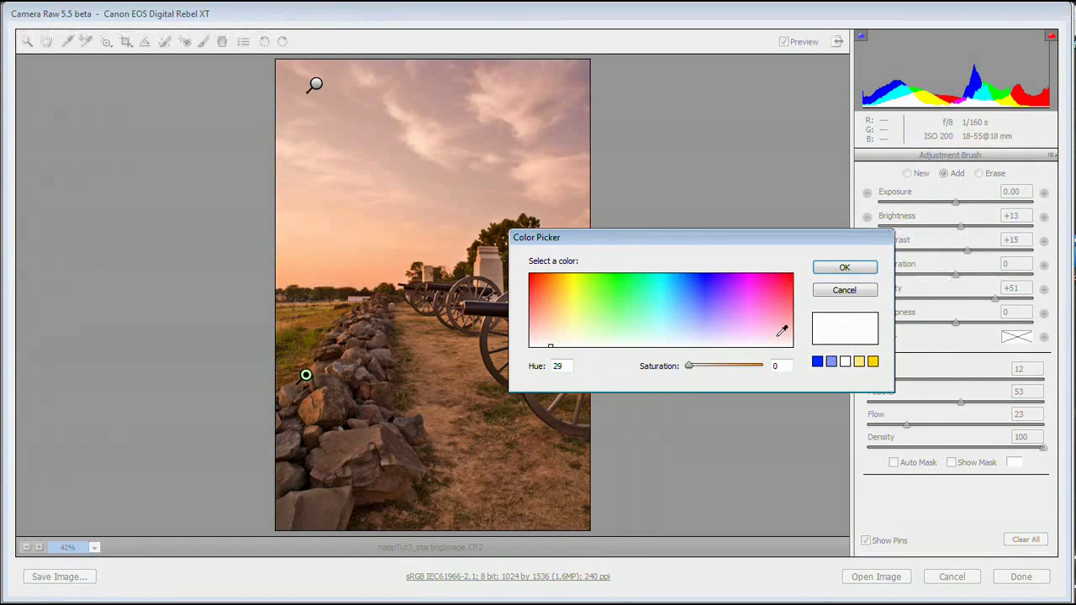
pyautogui.click(777, 335)
pyautogui.click(784, 323)
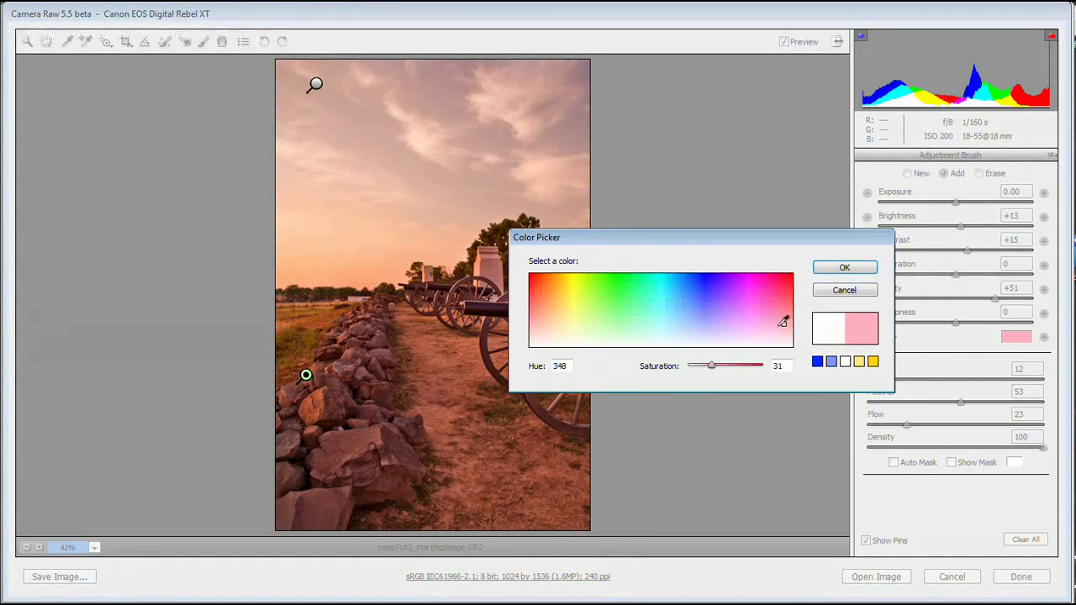
pyautogui.click(781, 327)
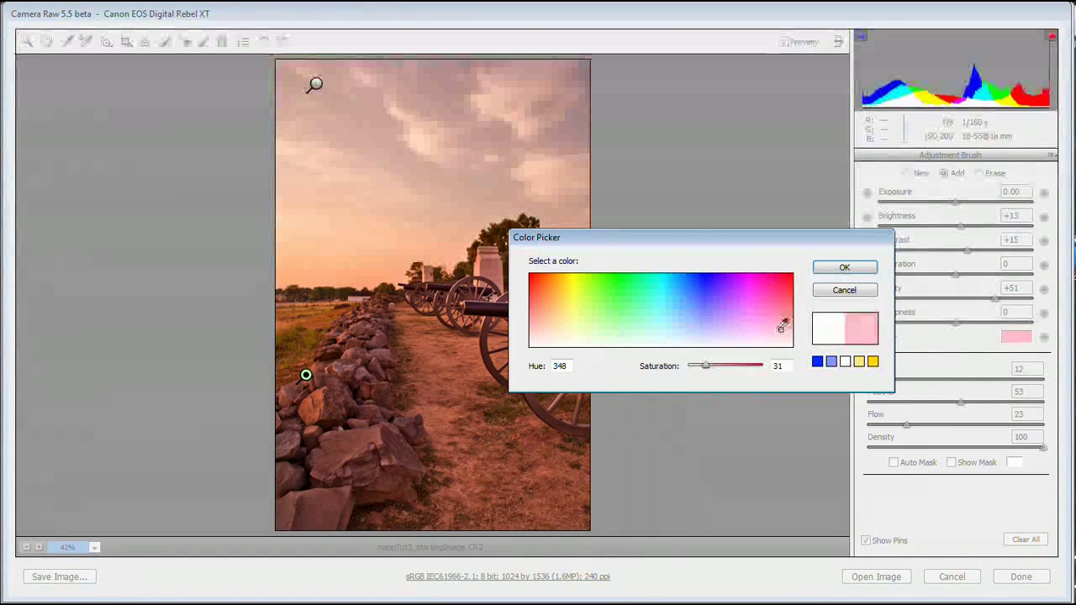
pyautogui.click(844, 269)
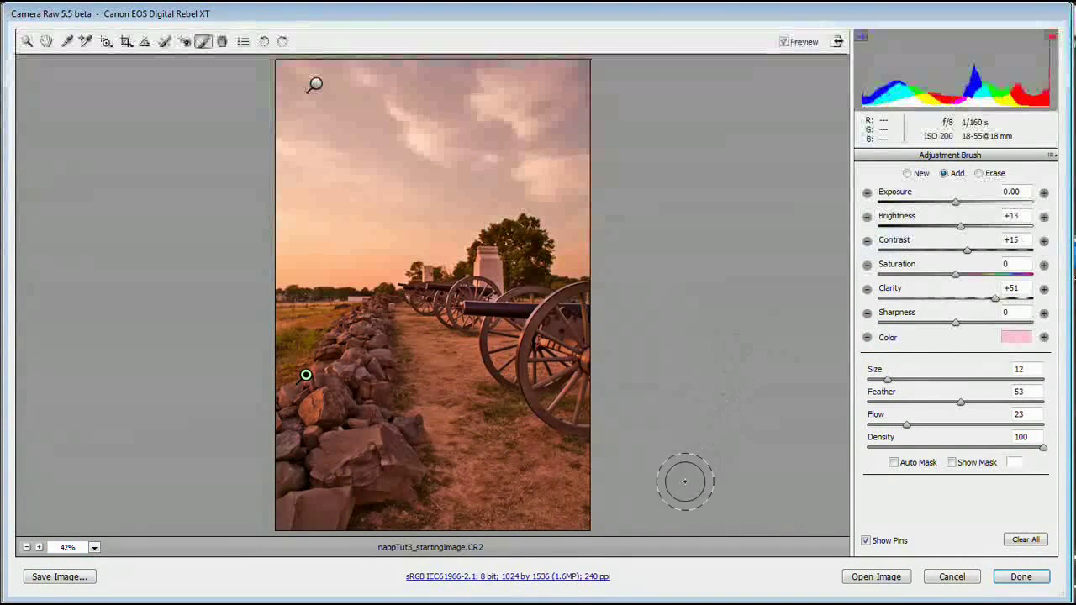
# - Start a new brush adjustment with raised Brightness and an almost colourless tint
pyautogui.click(907, 173)
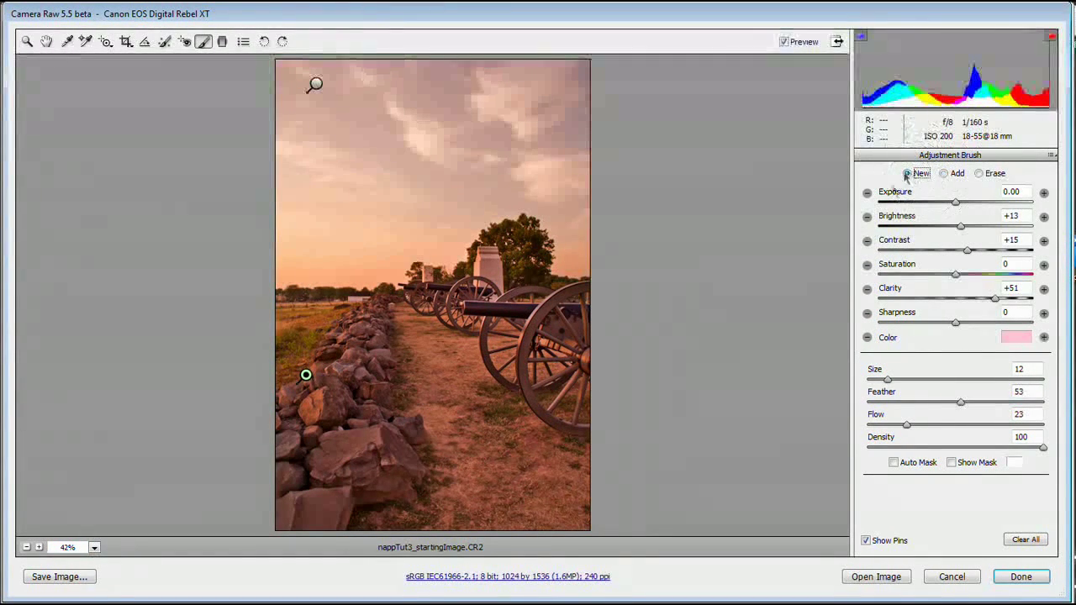
pyautogui.click(971, 227)
pyautogui.press('Down')
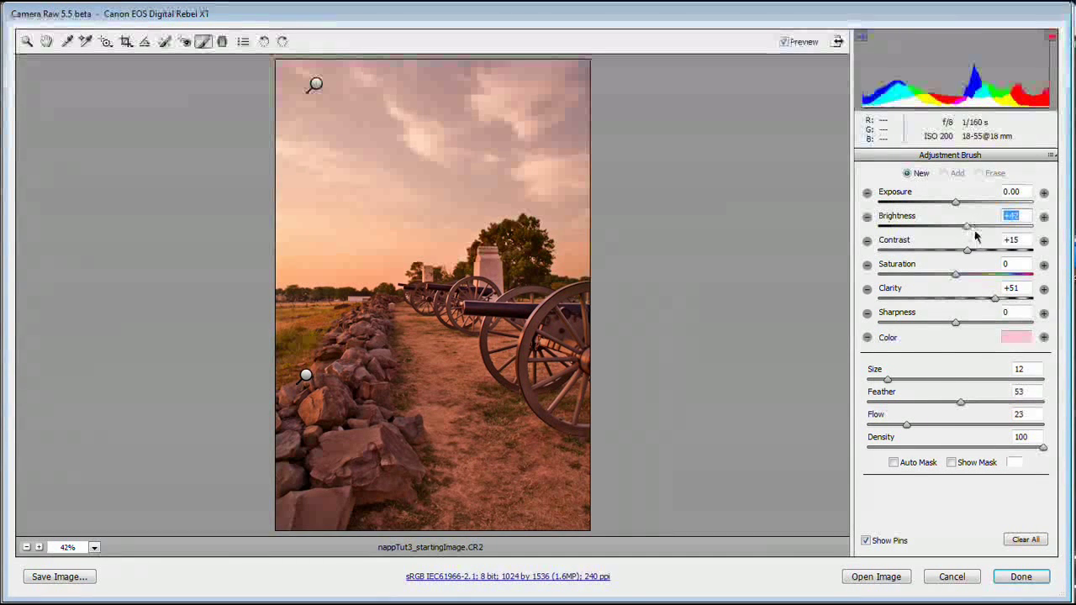
pyautogui.click(1009, 337)
pyautogui.moveTo(689, 370); pyautogui.dragTo(694, 370)
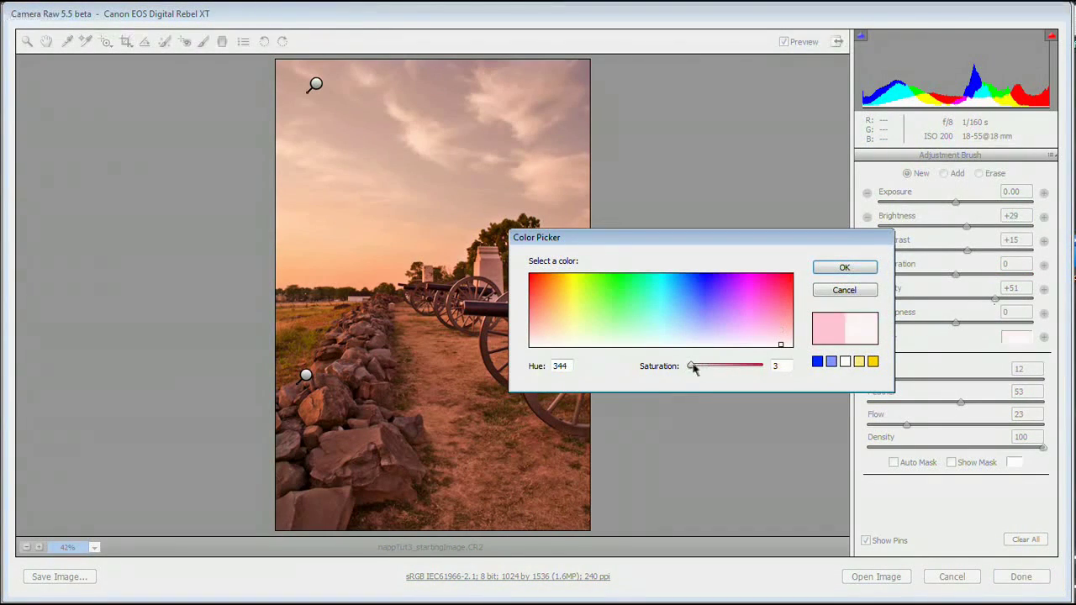
pyautogui.click(840, 264)
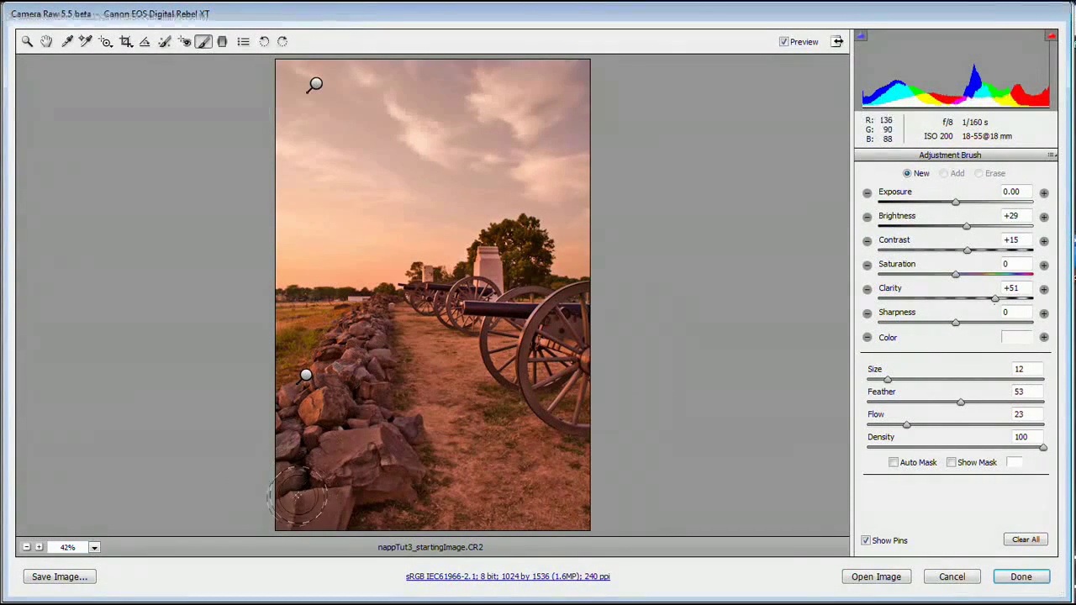
# - Paint the lower rocks with a smaller brush, raising Clarity to +69 and Contrast to +44
pyautogui.moveTo(293, 494)
pyautogui.mouseDown()
pyautogui.moveTo(329, 449)
pyautogui.moveTo(356, 505)
pyautogui.moveTo(380, 487)
pyautogui.moveTo(337, 425)
pyautogui.moveTo(366, 311)
pyautogui.mouseUp()
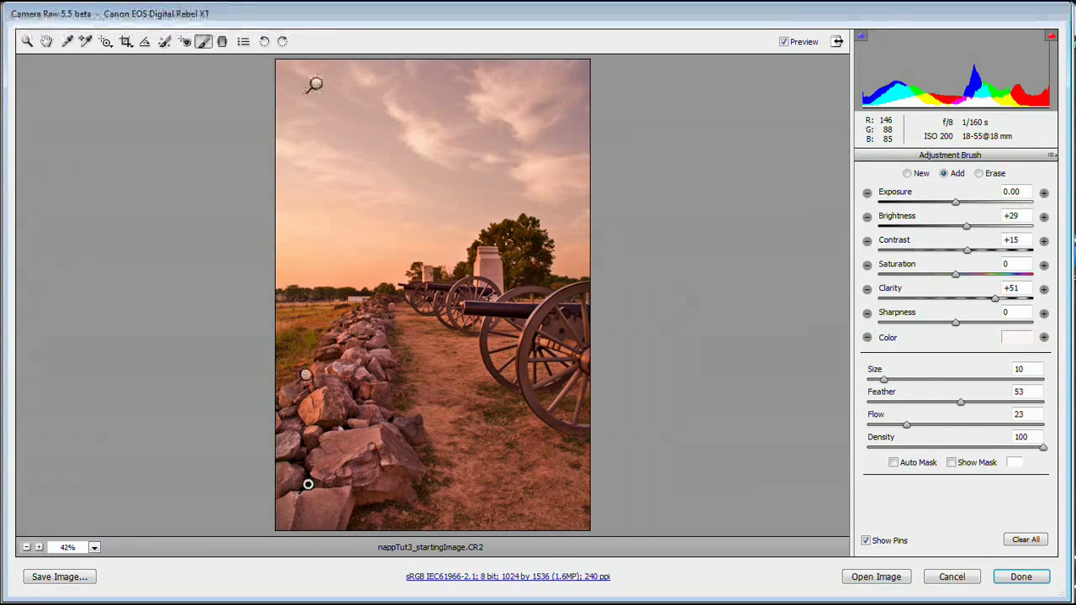
pyautogui.press('[')
pyautogui.press('[')
pyautogui.press('[')
pyautogui.press('[')
pyautogui.press('[')
pyautogui.press('[')
pyautogui.press('[')
pyautogui.press('[')
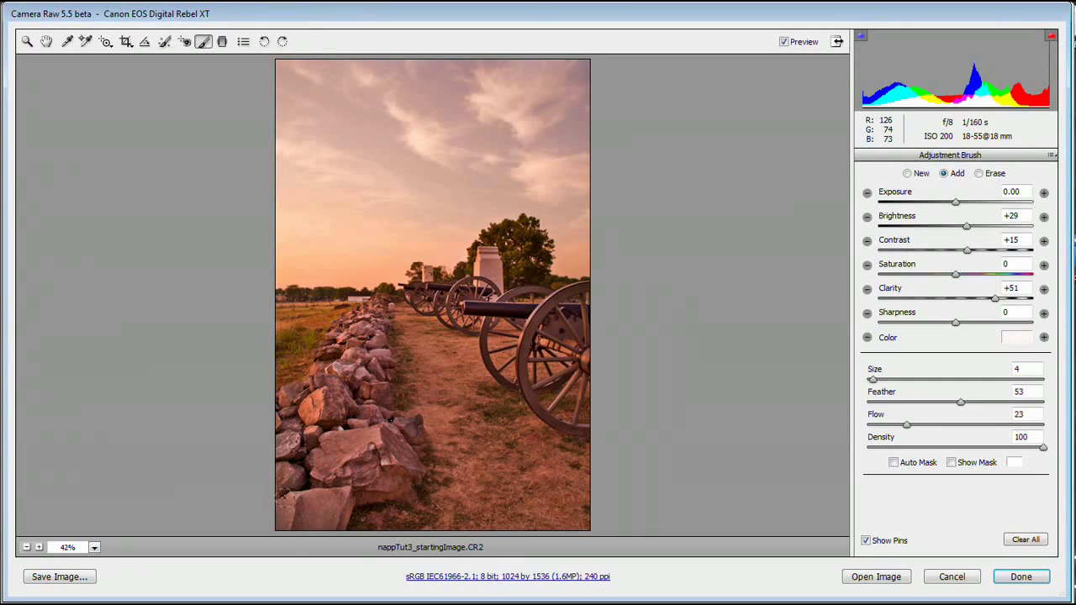
pyautogui.moveTo(995, 298); pyautogui.dragTo(1007, 298)
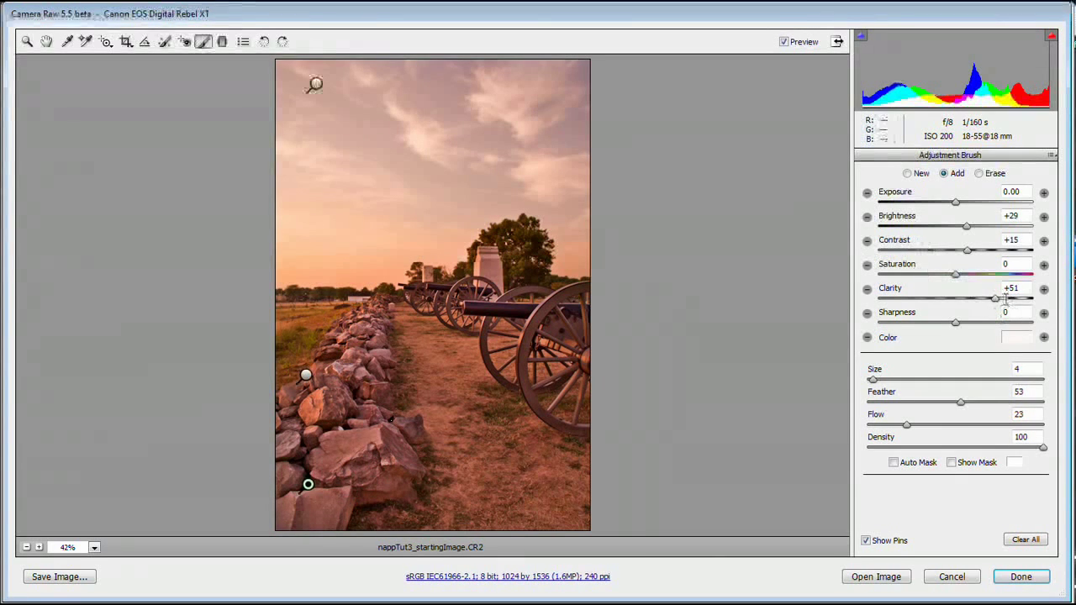
pyautogui.click(989, 251)
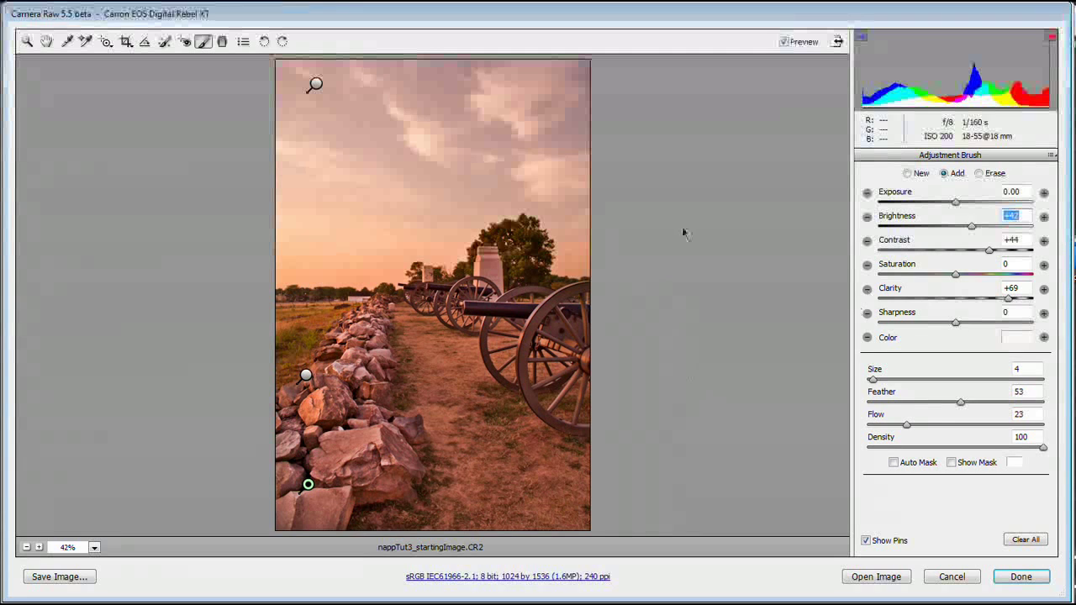
pyautogui.press('h')
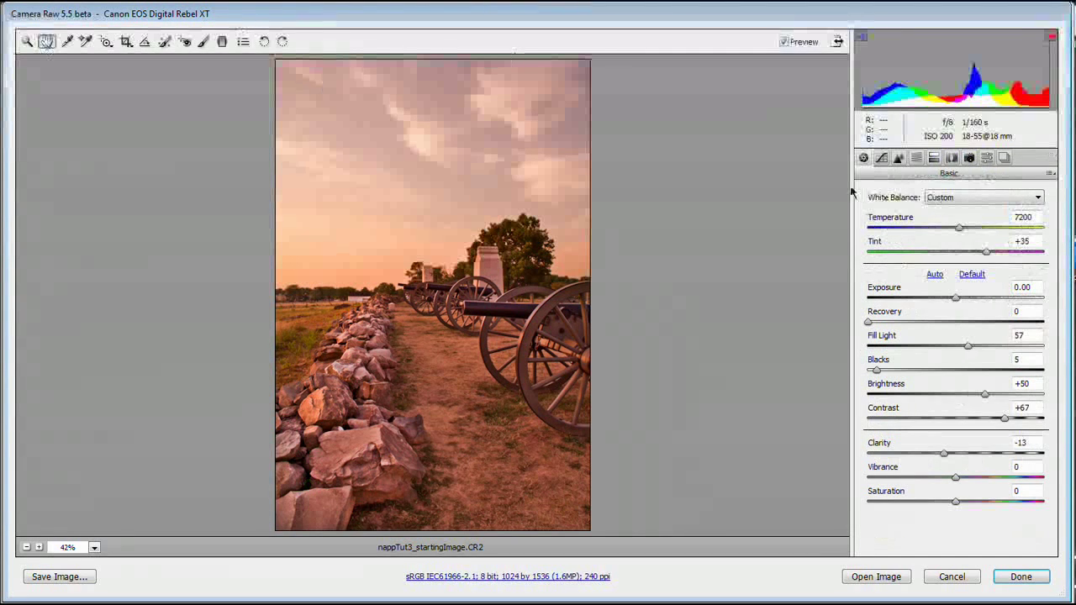
# - In HSL, shift the Oranges hue, saturate Greens, Blues, Purples and Magentas, and brighten Greens to +18
pyautogui.click(917, 159)
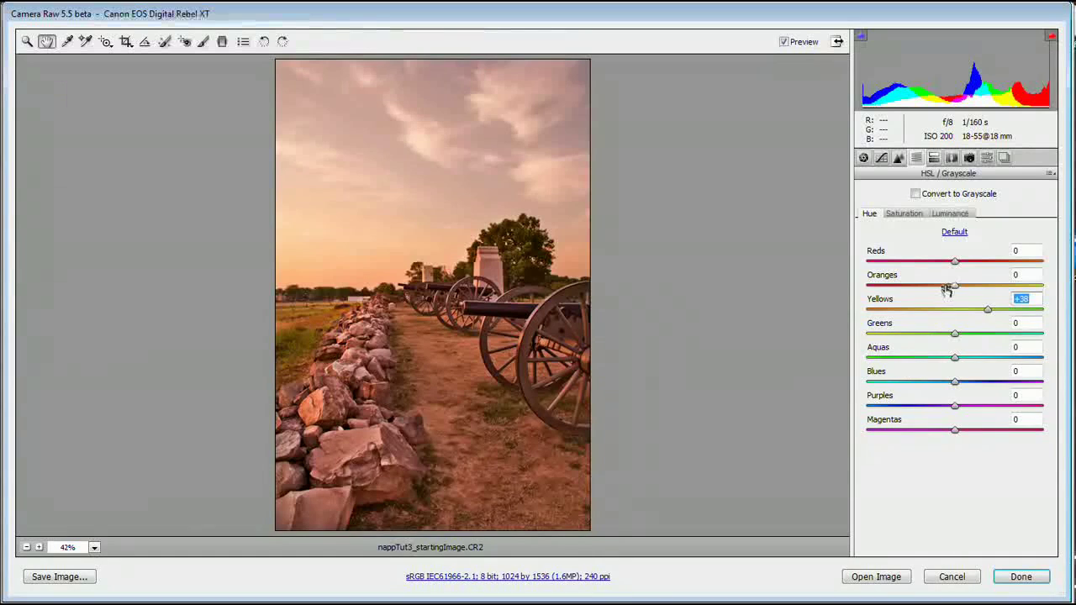
pyautogui.moveTo(940, 287); pyautogui.dragTo(929, 286)
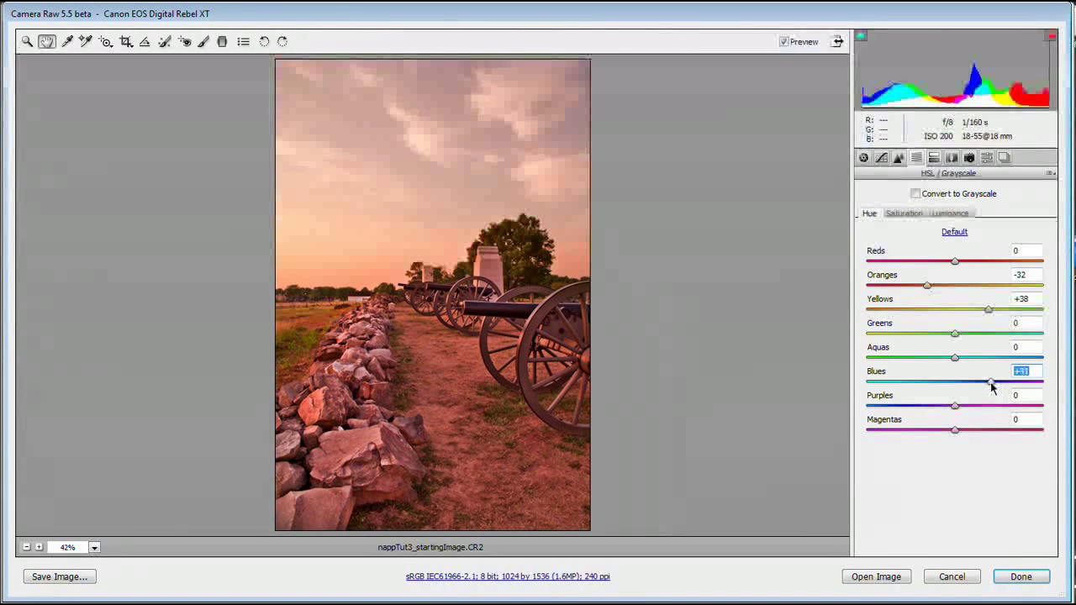
pyautogui.click(903, 214)
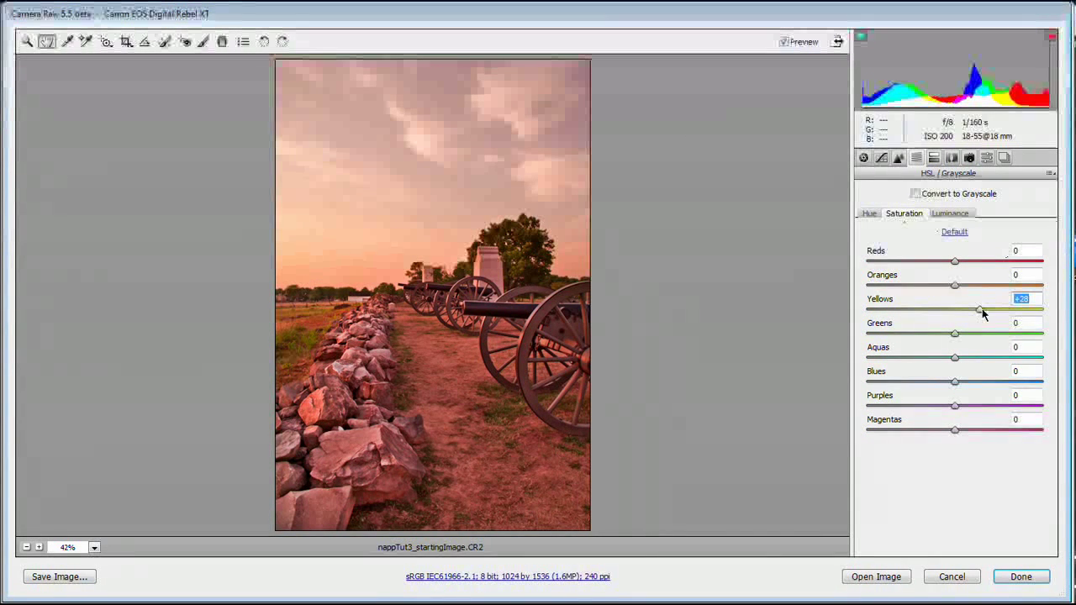
pyautogui.moveTo(973, 336); pyautogui.dragTo(979, 334)
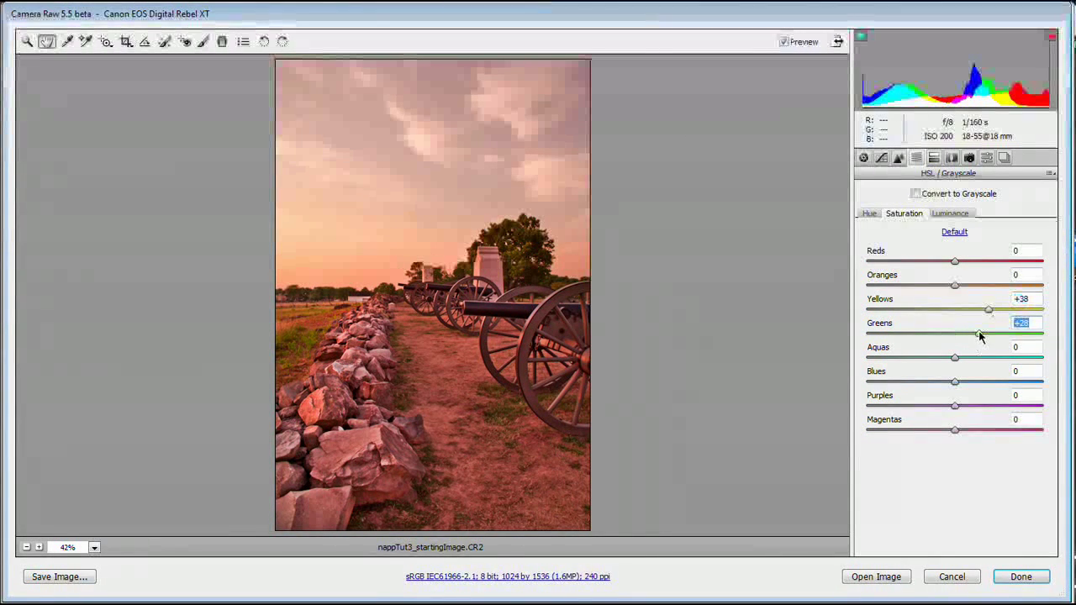
pyautogui.click(975, 382)
pyautogui.moveTo(977, 405); pyautogui.dragTo(985, 405)
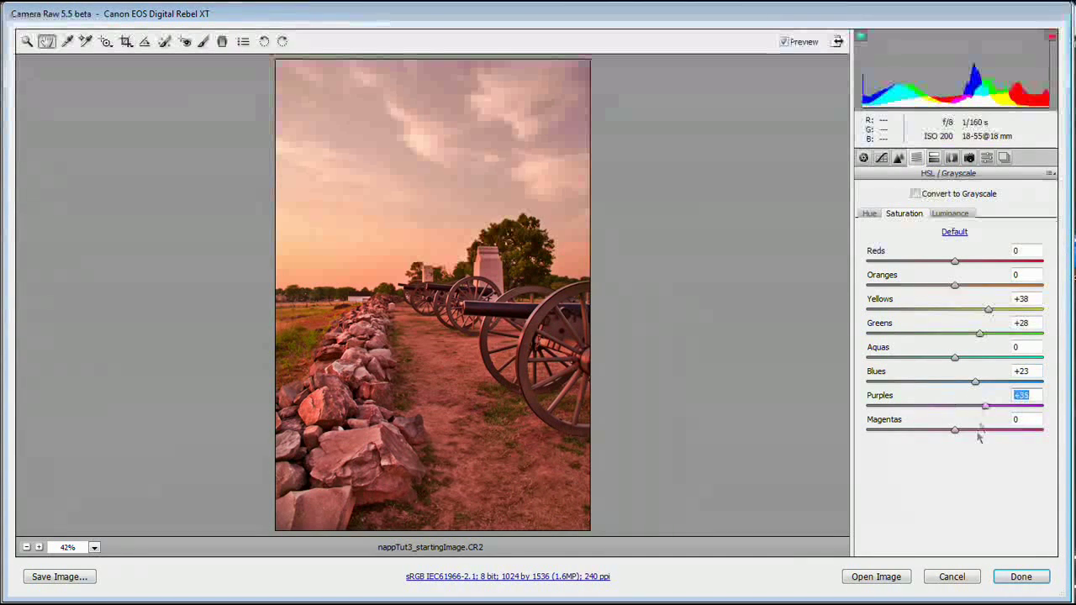
pyautogui.click(983, 431)
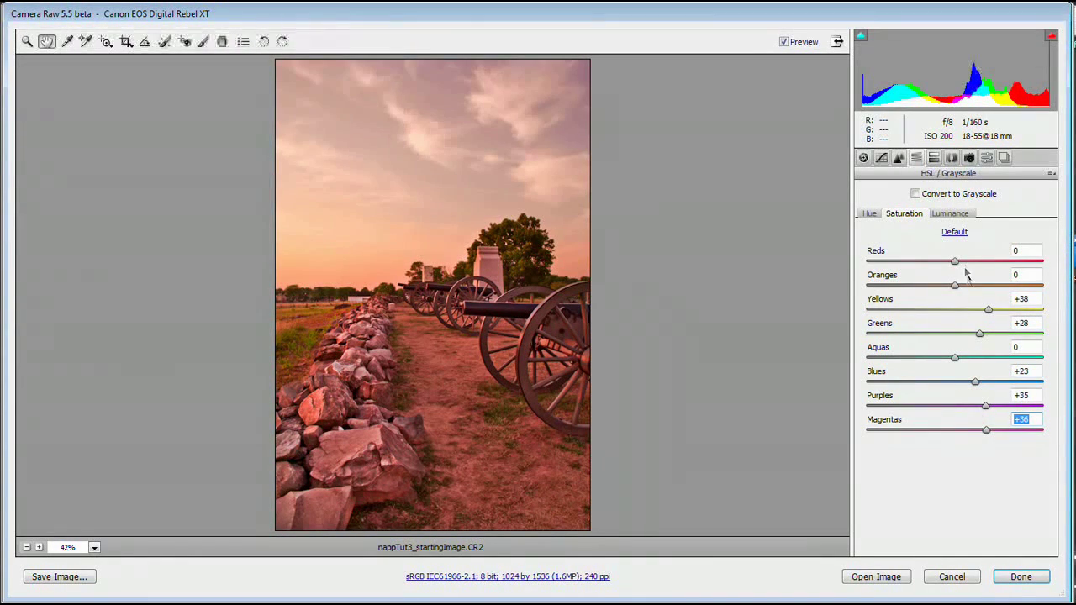
pyautogui.click(952, 215)
pyautogui.click(972, 333)
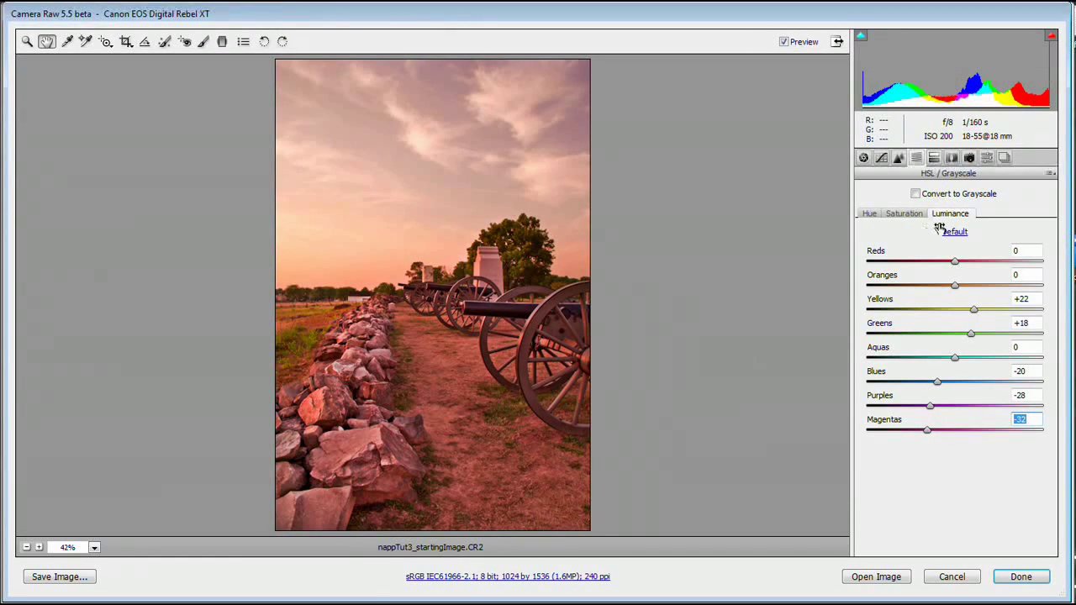
# - Set Lens Vignetting Amount to -75 with Midpoint 45
pyautogui.click(952, 160)
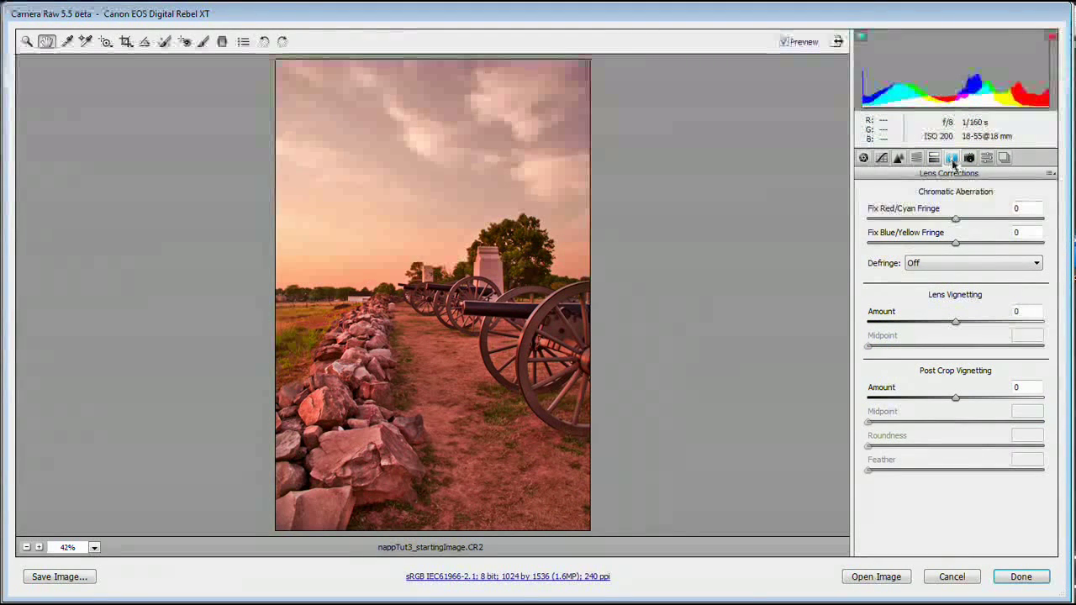
pyautogui.moveTo(921, 323); pyautogui.dragTo(870, 329)
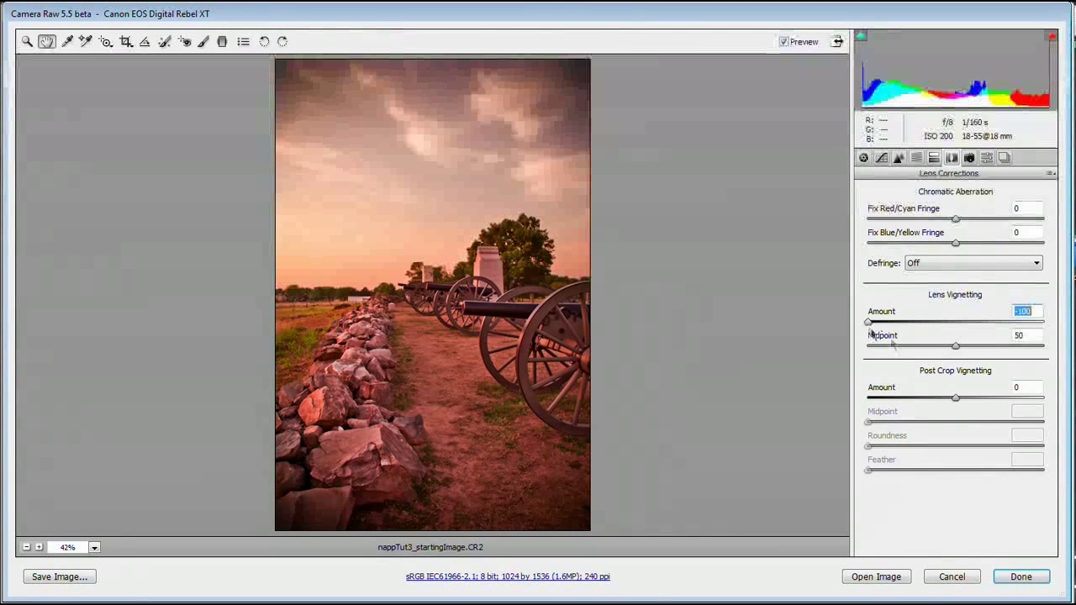
pyautogui.click(952, 348)
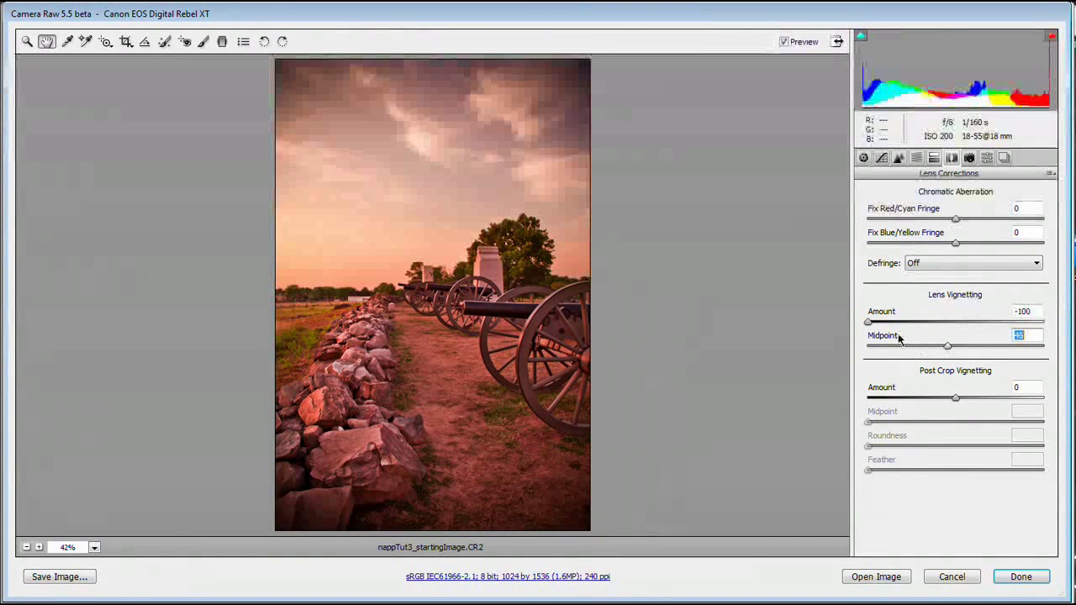
pyautogui.moveTo(868, 322); pyautogui.dragTo(890, 324)
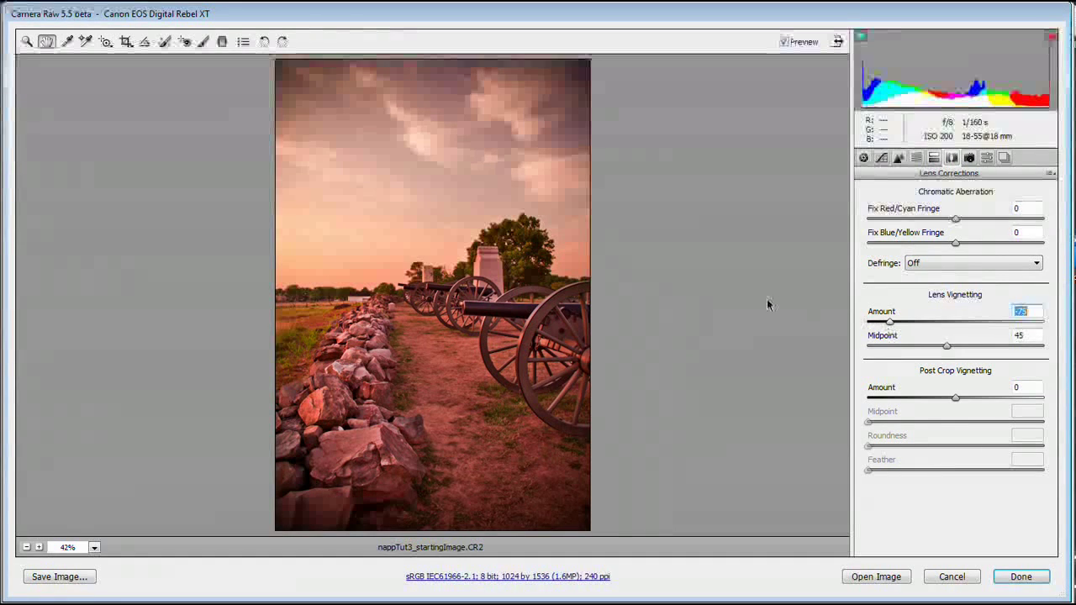
pyautogui.click(223, 42)
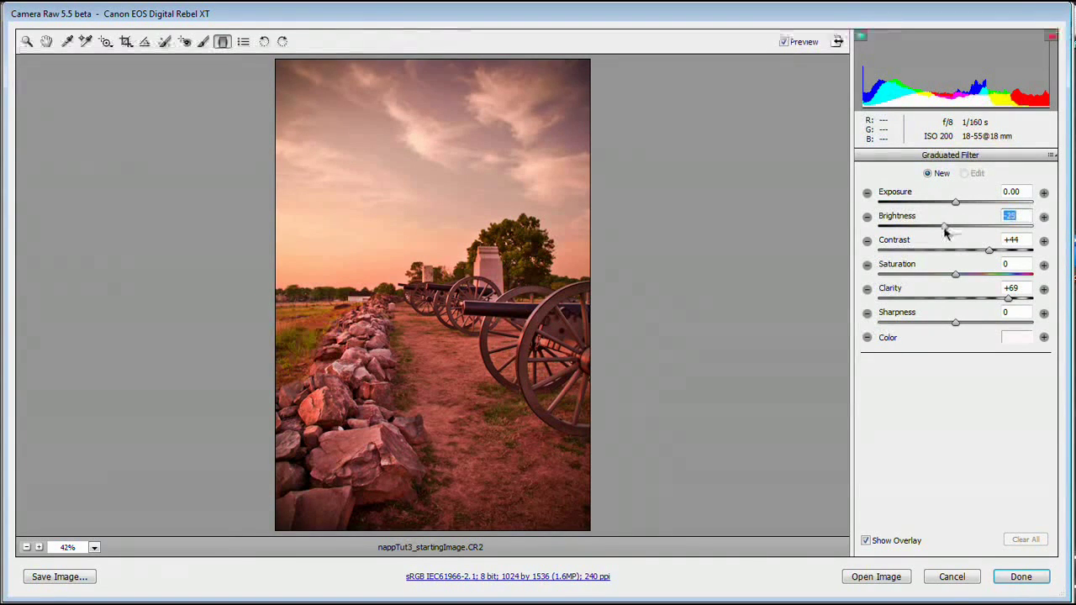
# - Drag a pink-tinted graduated filter with Brightness -30 from the top edge to the horizon
pyautogui.moveTo(978, 253); pyautogui.dragTo(973, 254)
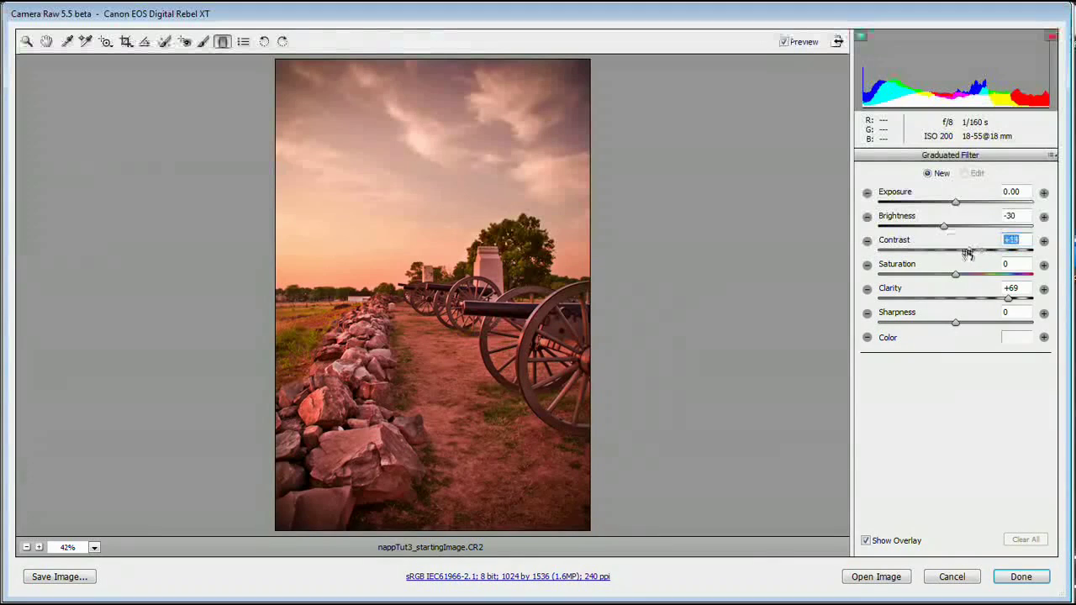
pyautogui.moveTo(1009, 294); pyautogui.dragTo(997, 300)
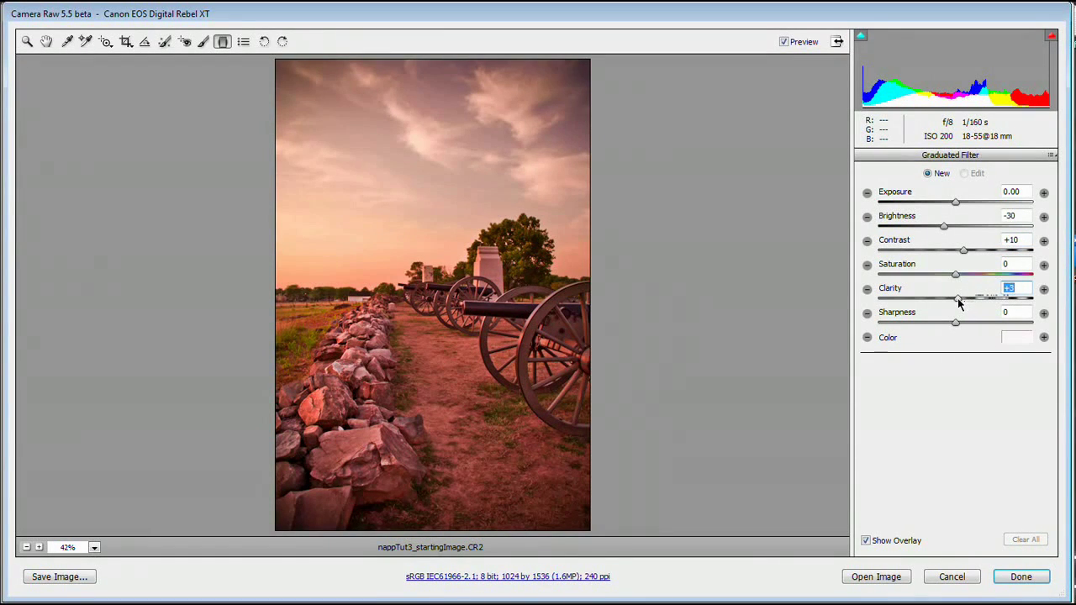
pyautogui.click(1019, 340)
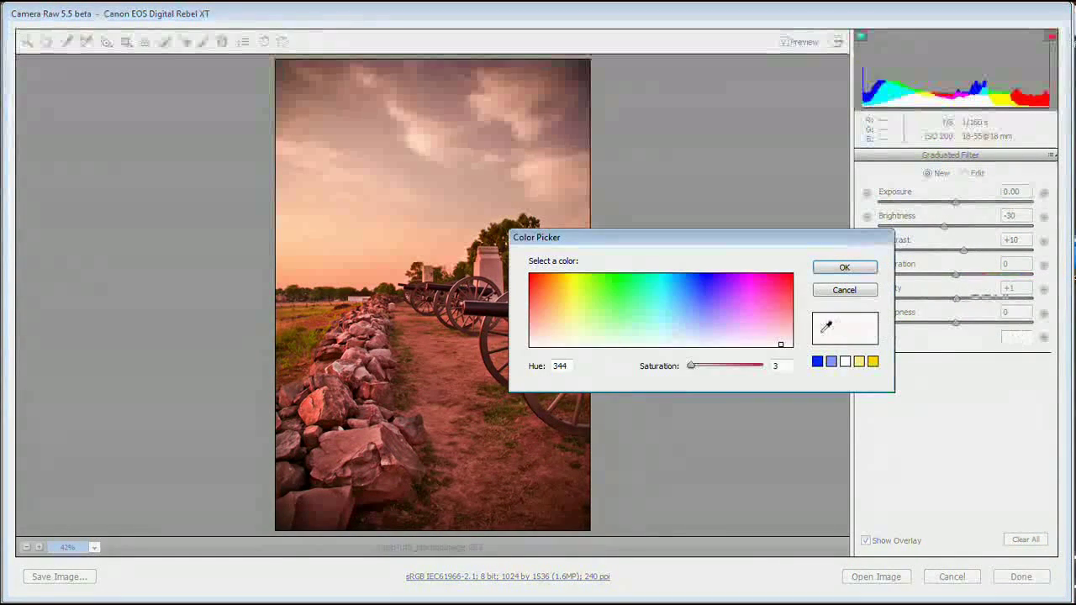
pyautogui.moveTo(781, 277)
pyautogui.mouseDown()
pyautogui.moveTo(776, 314)
pyautogui.moveTo(775, 304)
pyautogui.mouseUp()
pyautogui.click(862, 268)
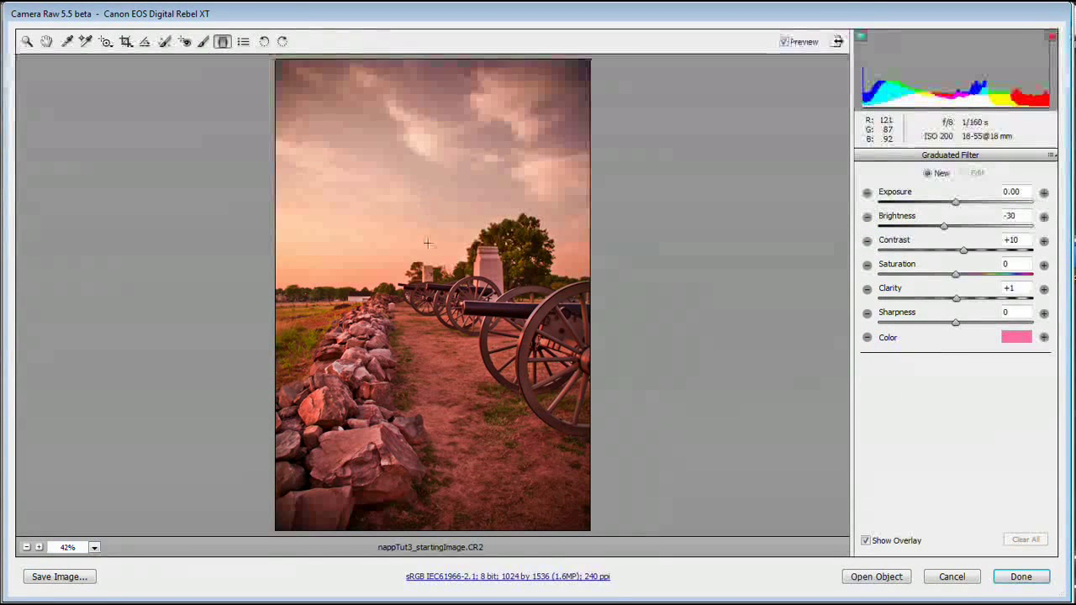
pyautogui.moveTo(434, 62); pyautogui.dragTo(427, 330)
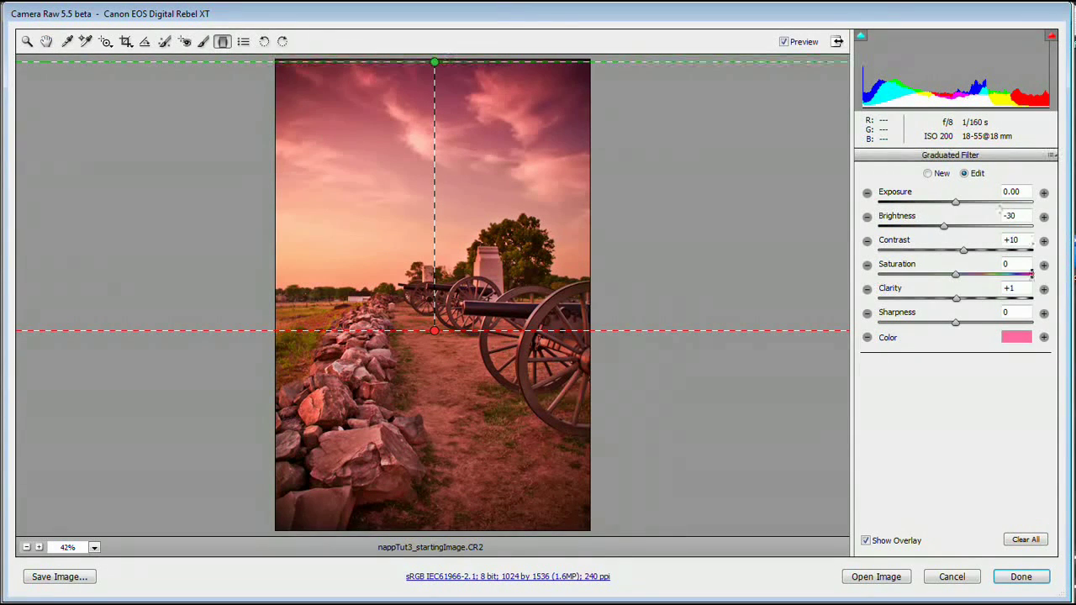
# - Strengthen the sky filter's pink tint to saturation 43, with Contrast +37 and Clarity +17
pyautogui.click(1016, 337)
pyautogui.moveTo(728, 366); pyautogui.dragTo(720, 367)
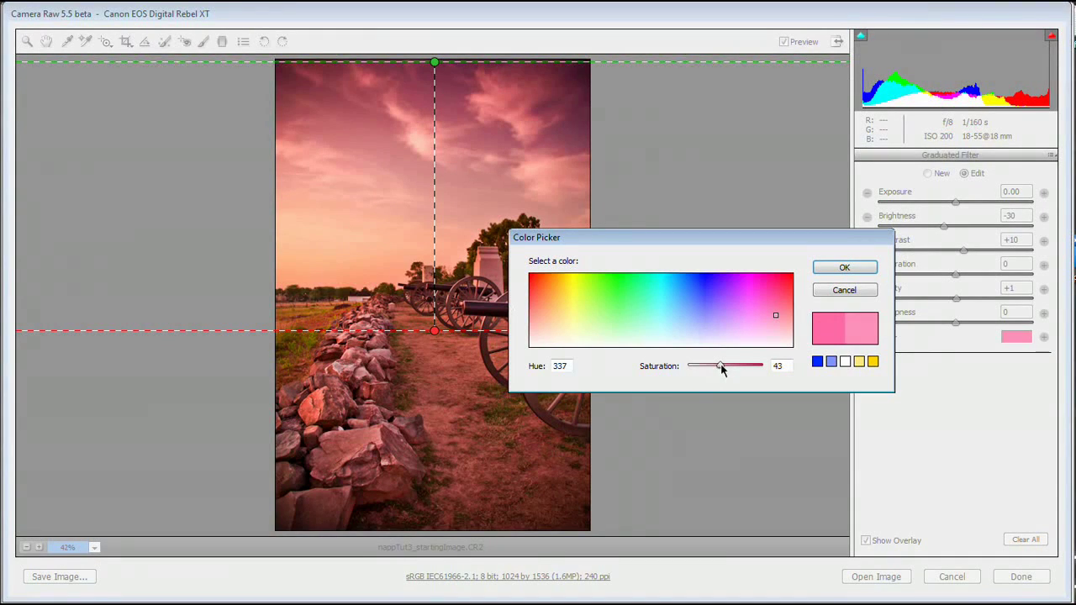
pyautogui.moveTo(724, 371); pyautogui.dragTo(729, 370)
pyautogui.click(844, 267)
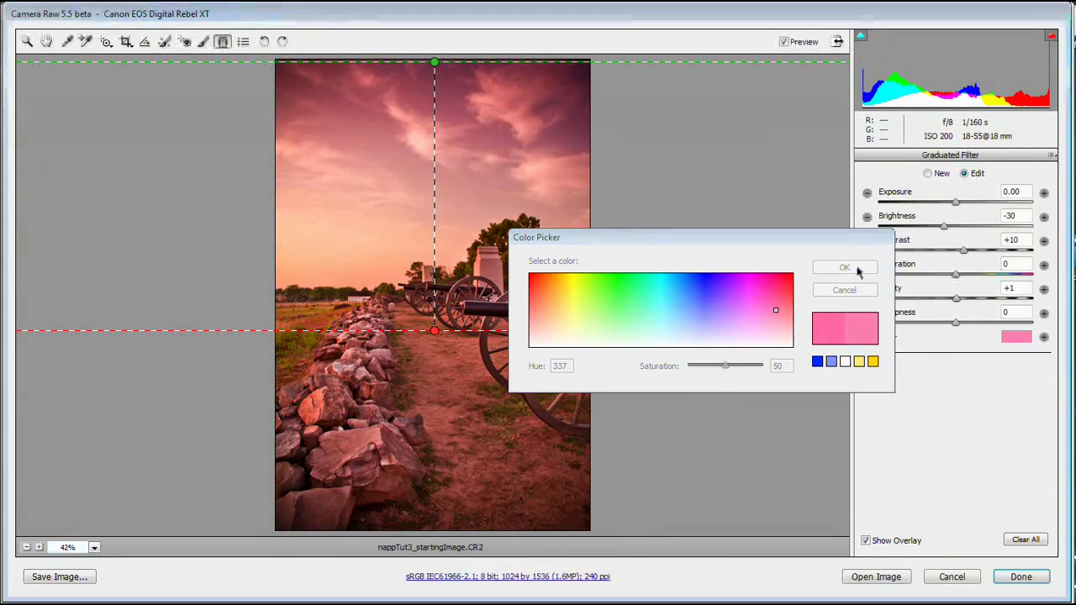
pyautogui.moveTo(981, 250); pyautogui.dragTo(985, 255)
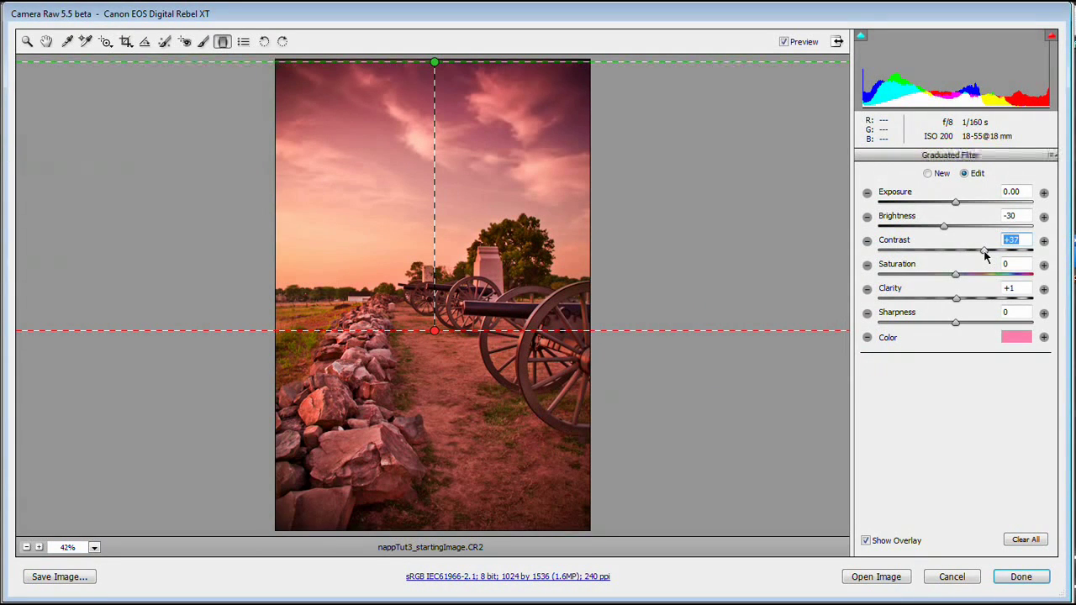
pyautogui.moveTo(973, 299); pyautogui.dragTo(979, 301)
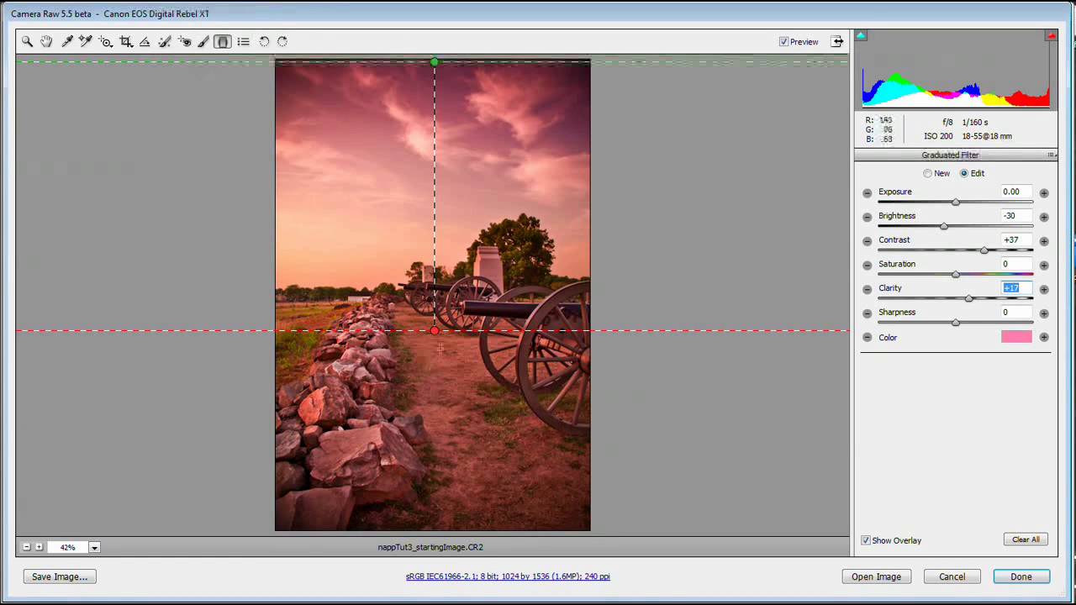
# - Add a second near-white graduated filter (Brightness +30, lower Clarity) from the bottom edge to the horizon
pyautogui.click(930, 174)
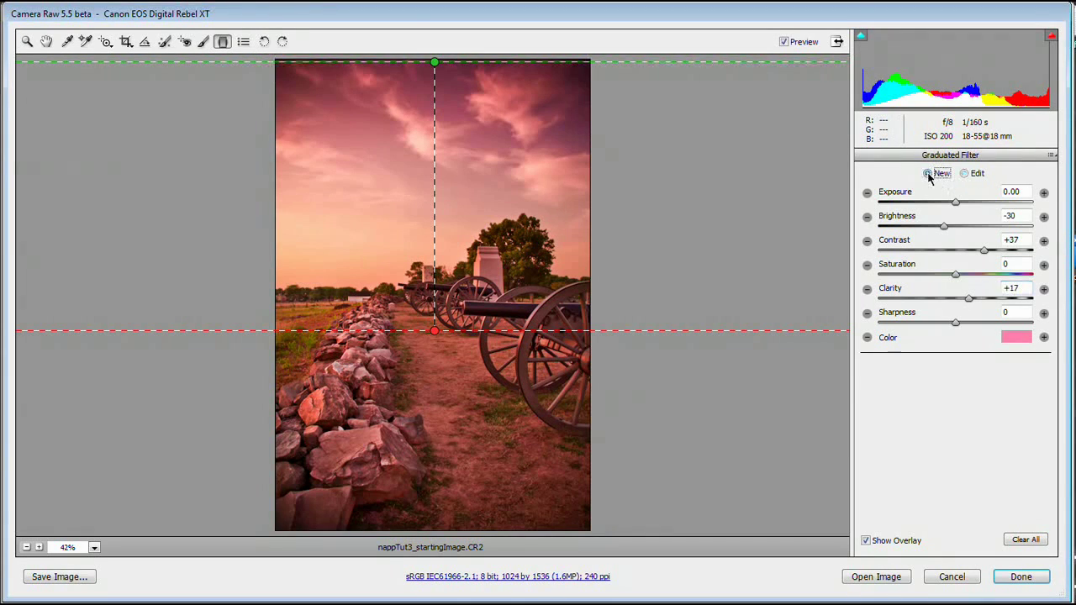
pyautogui.moveTo(945, 230); pyautogui.dragTo(958, 254)
pyautogui.moveTo(968, 300); pyautogui.dragTo(962, 304)
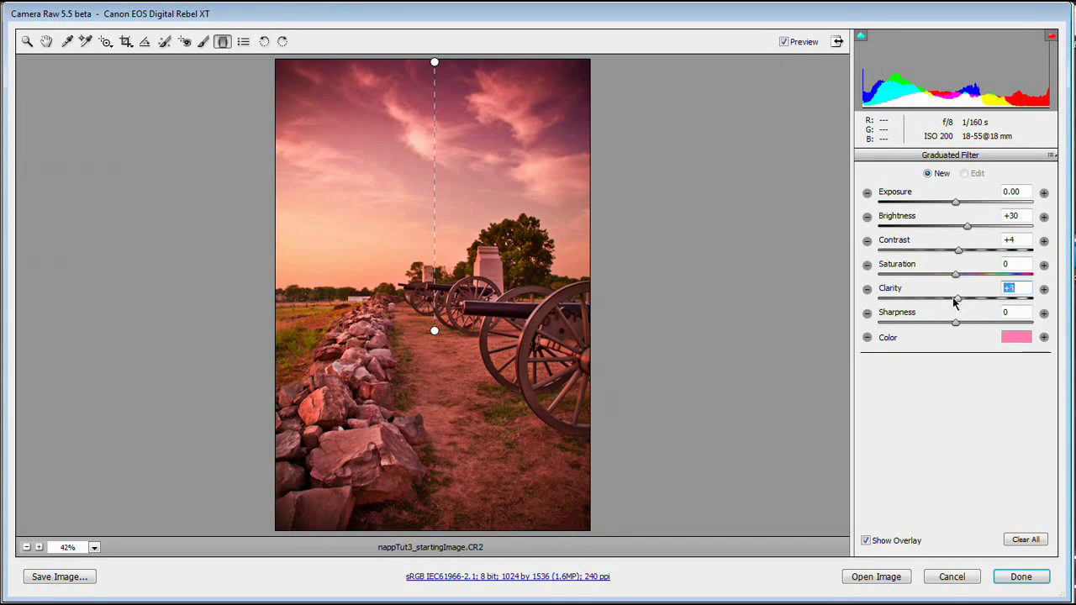
pyautogui.click(1025, 341)
pyautogui.moveTo(725, 374); pyautogui.dragTo(691, 369)
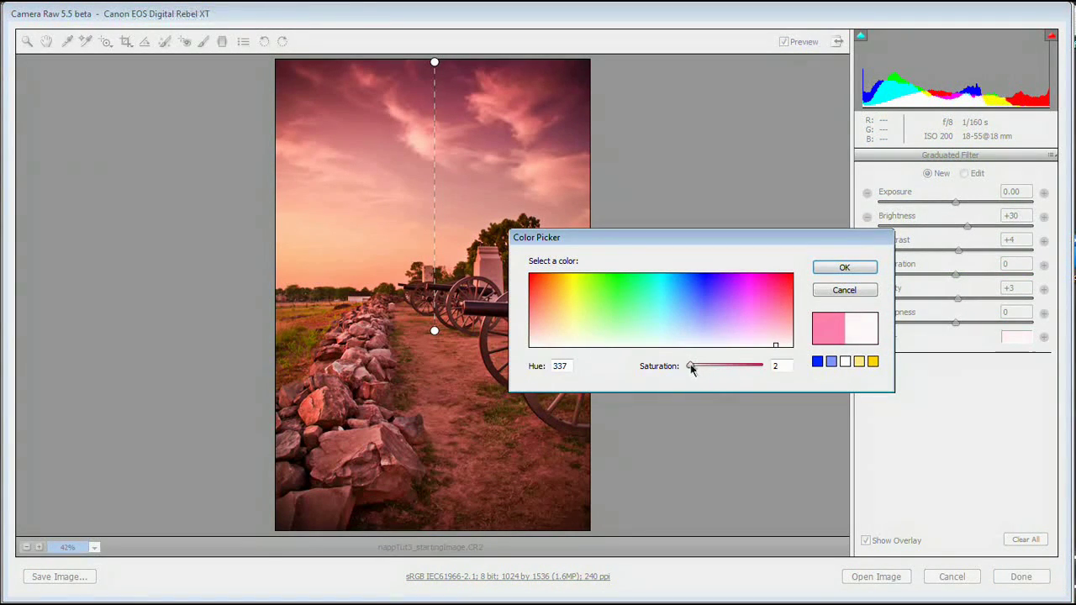
pyautogui.click(836, 269)
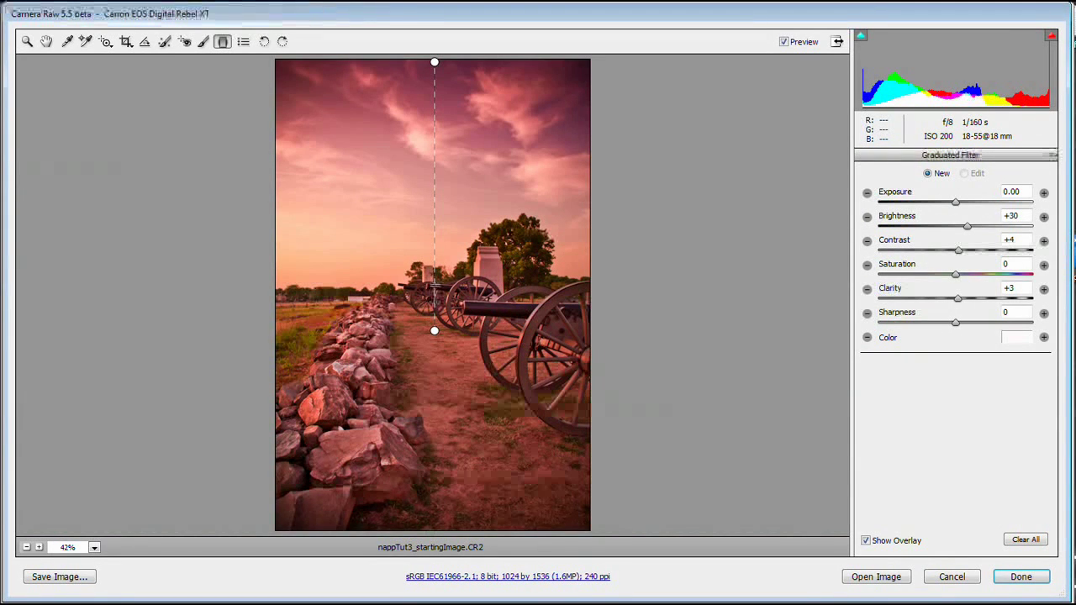
pyautogui.moveTo(430, 532); pyautogui.dragTo(430, 289)
pyautogui.click(47, 41)
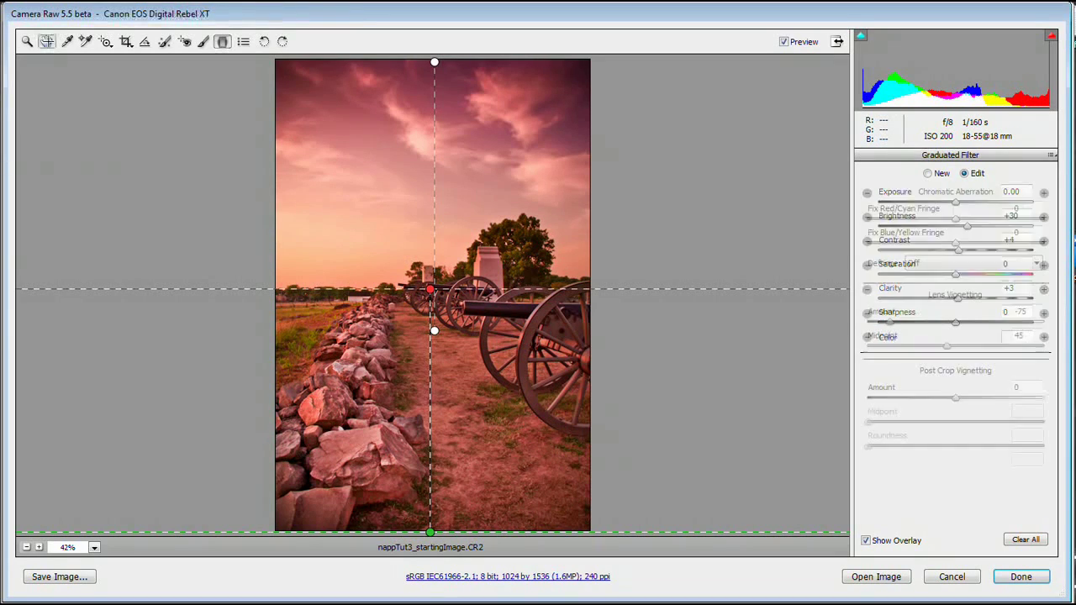
# - In Basic, raise Vibrance to +76 and lower Saturation to -14
pyautogui.click(864, 158)
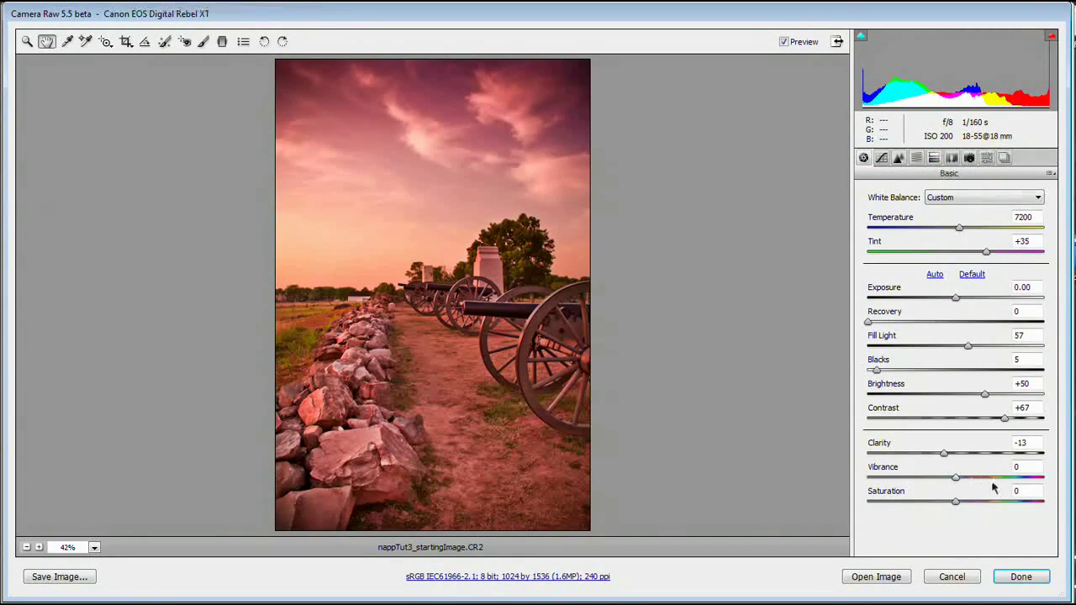
pyautogui.moveTo(1003, 481); pyautogui.dragTo(1026, 478)
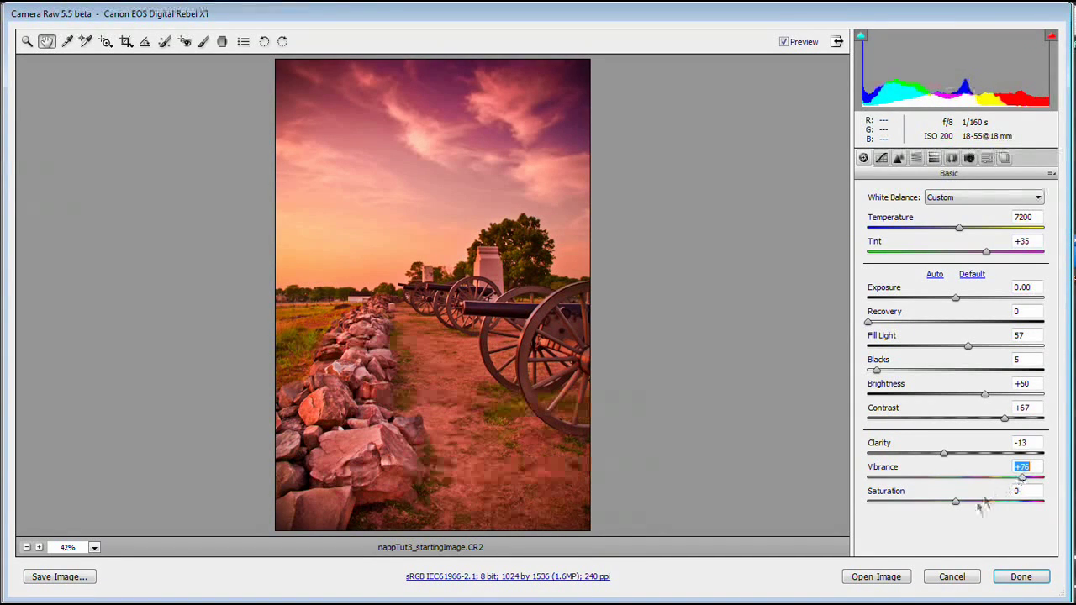
pyautogui.moveTo(953, 502); pyautogui.dragTo(942, 500)
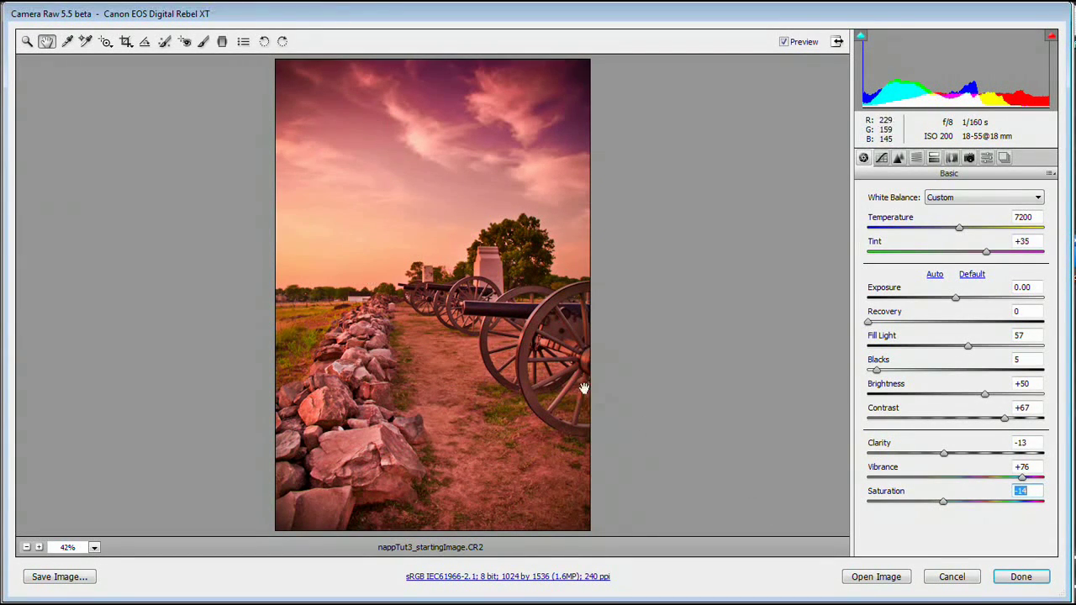
# - Add a -20 post-crop vignette in Lens Corrections to darken the corners
pyautogui.click(950, 159)
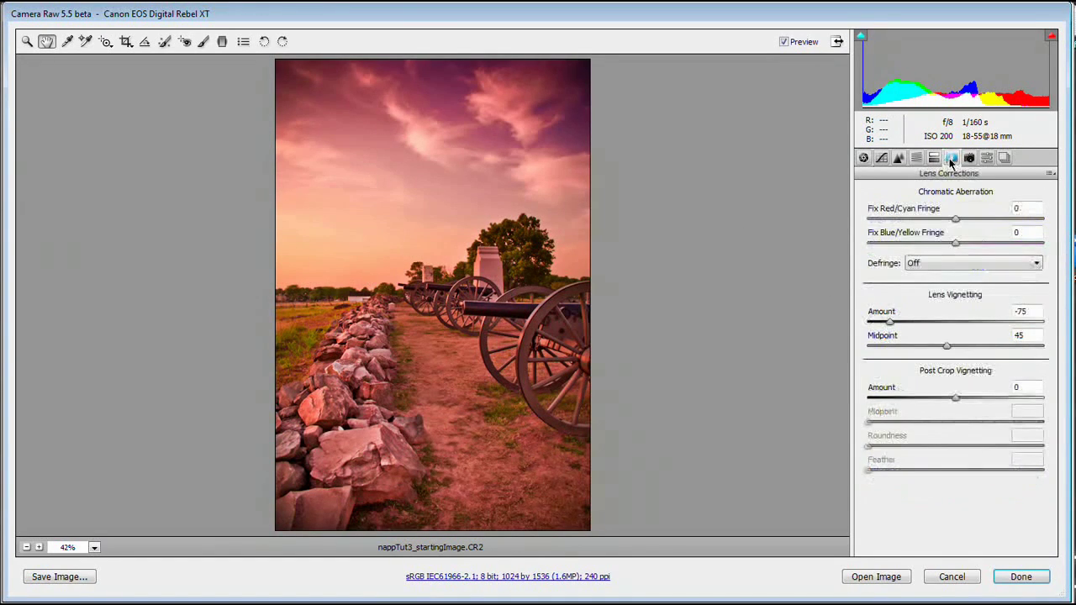
pyautogui.click(941, 398)
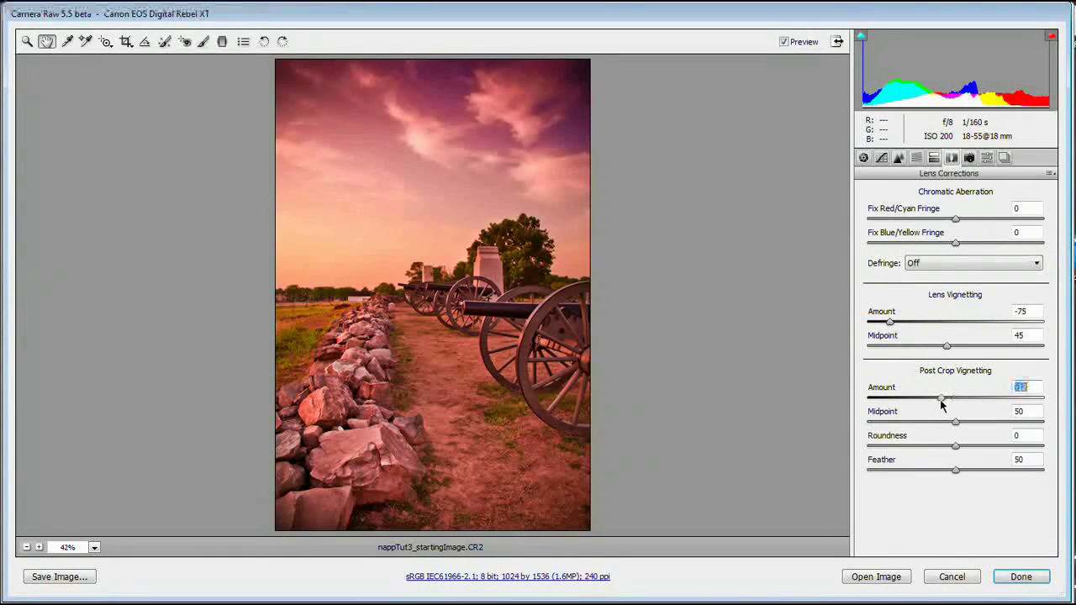
pyautogui.moveTo(939, 406); pyautogui.dragTo(939, 406)
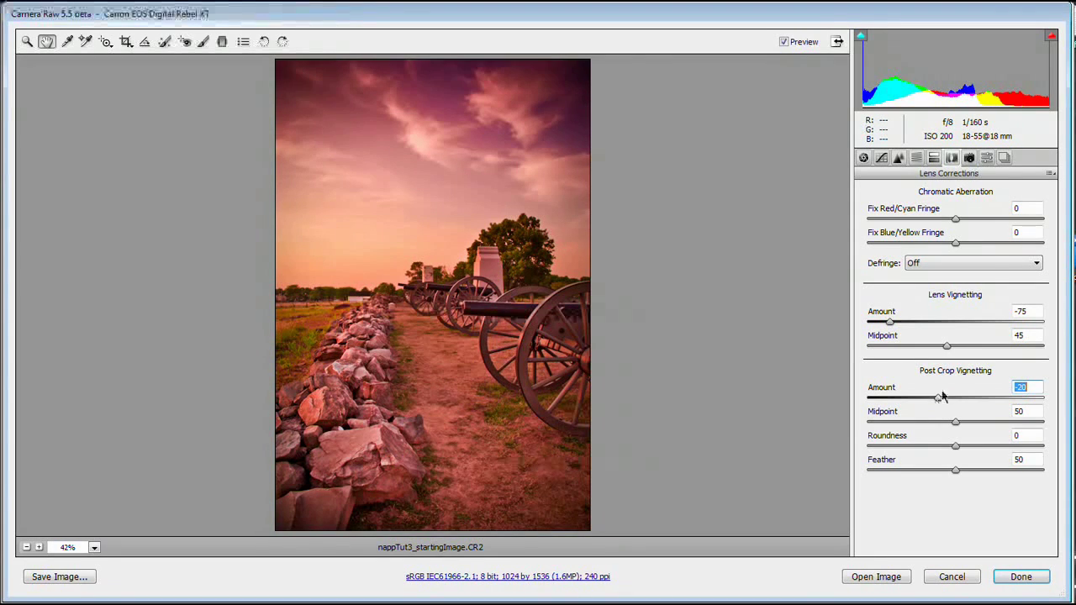
pyautogui.click(1003, 158)
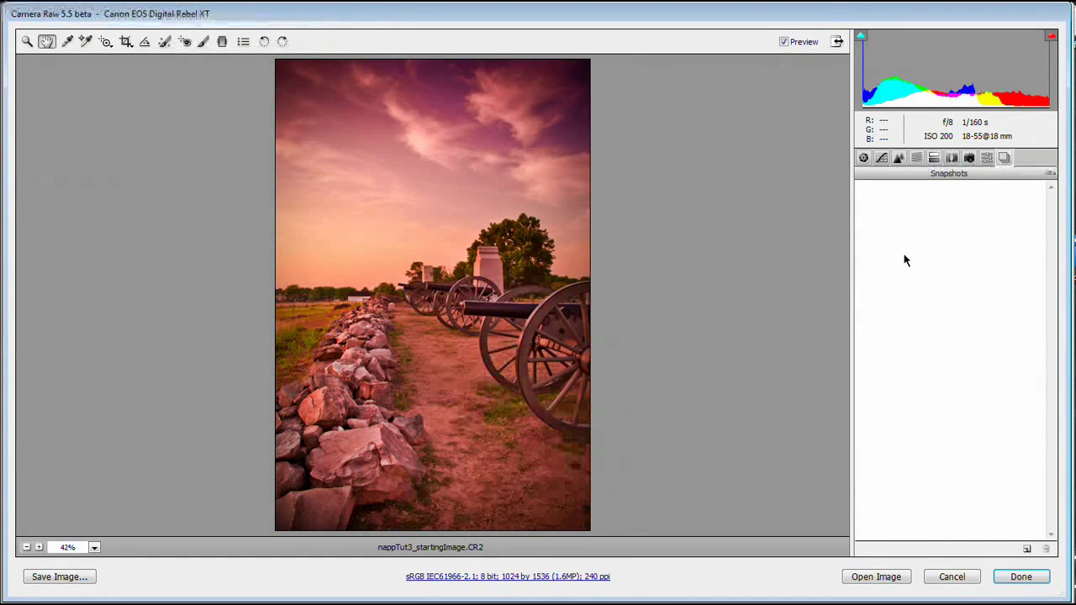
pyautogui.press('p')
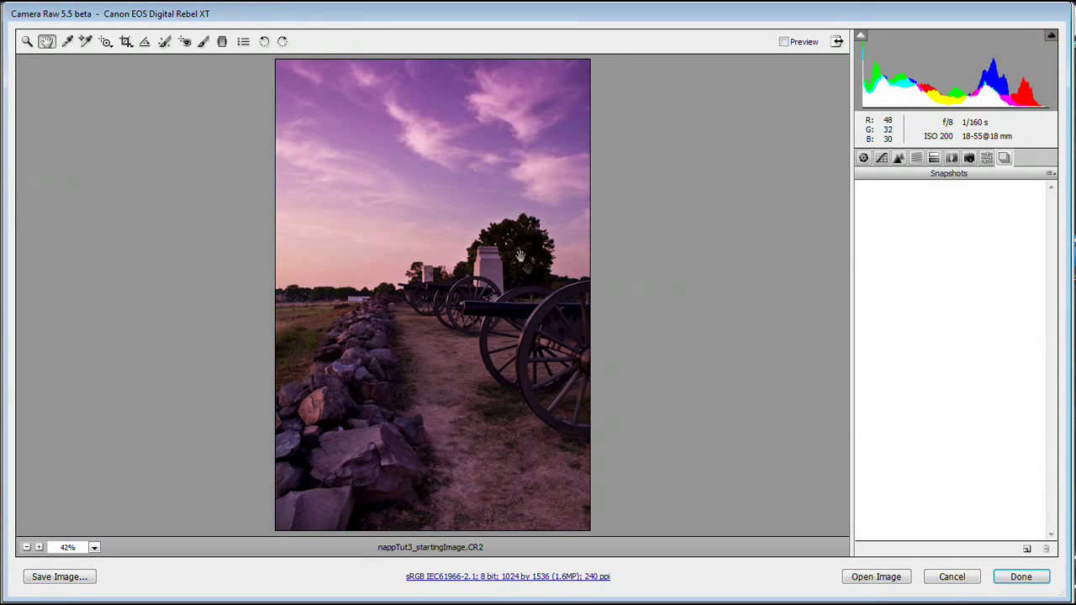
pyautogui.press('p')
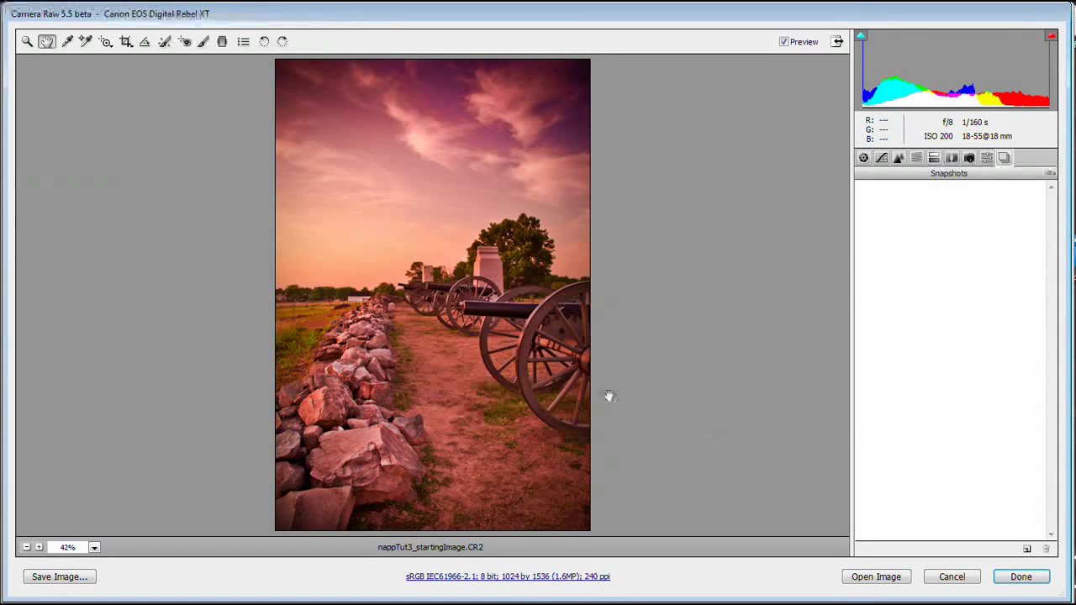
pyautogui.click(1021, 578)
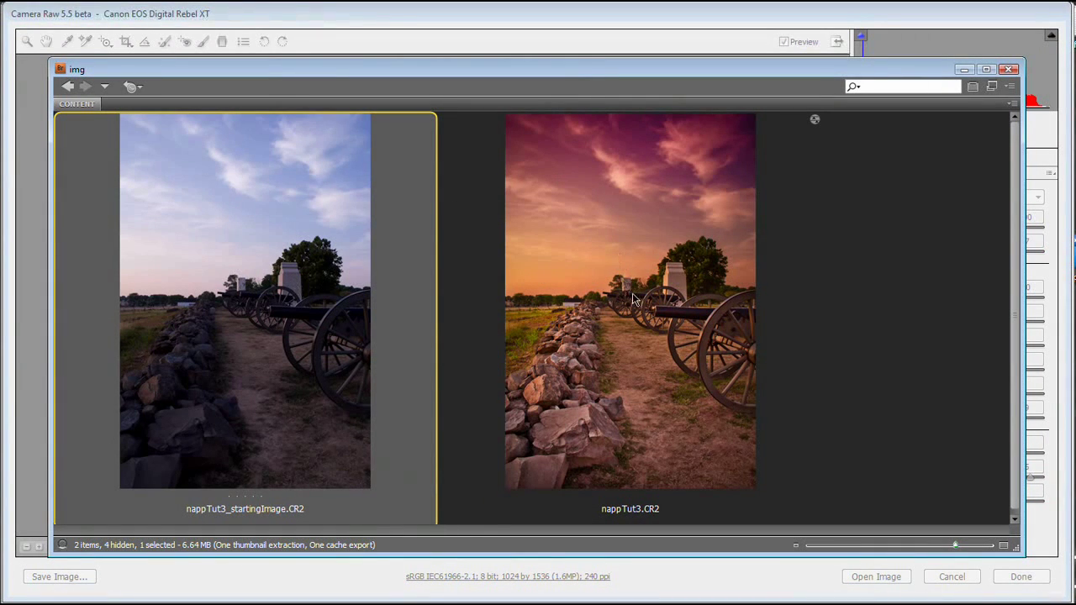
# - Paste nappTut3.CR2's sunset settings onto nappTut3_startingImage.CR2 with Ctrl+Alt+V
pyautogui.click(643, 317)
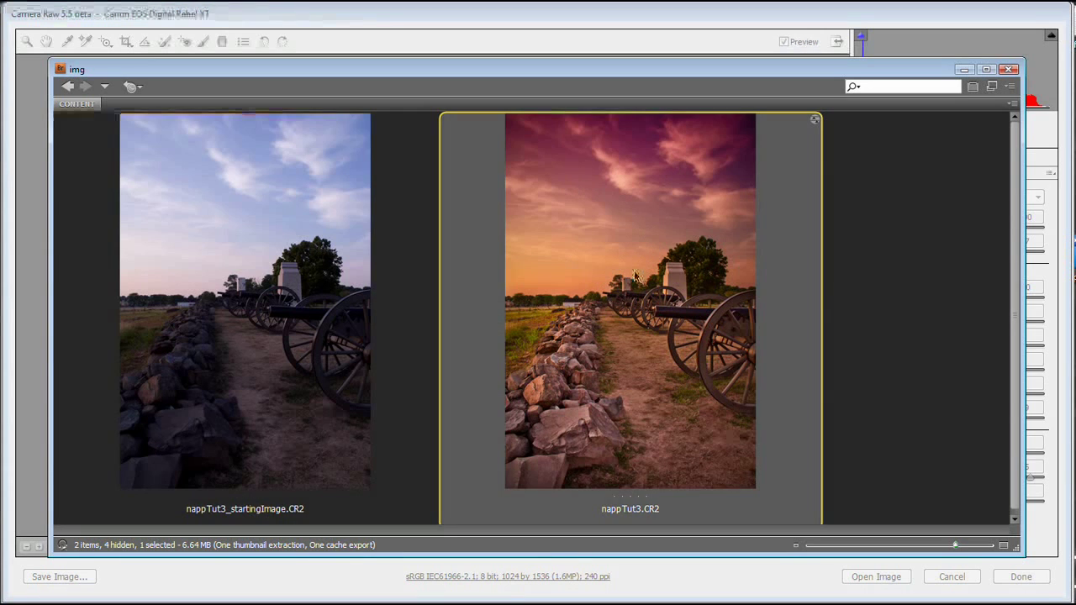
pyautogui.click(346, 334)
pyautogui.hotkey('ctrl', 'alt', 'v')
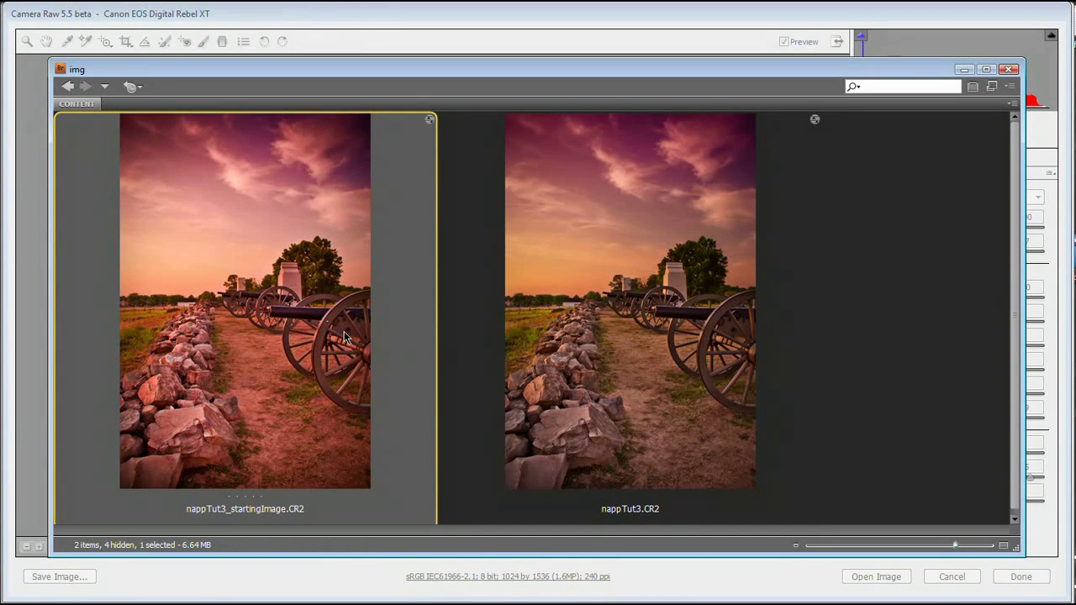